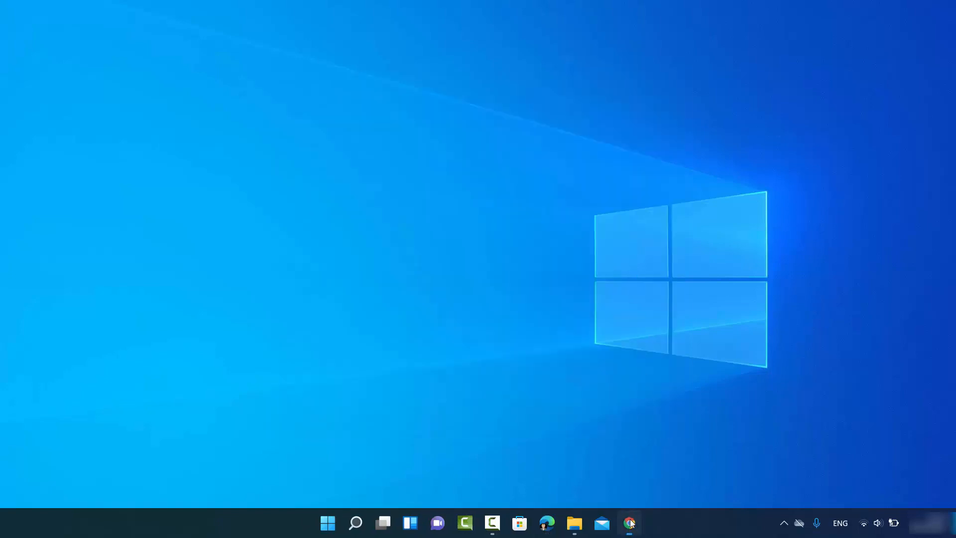
Step: Return to the 'windows 11 iso' search results in Chrome and open Microsoft's Download Windows 11 page
left_click(630, 522)
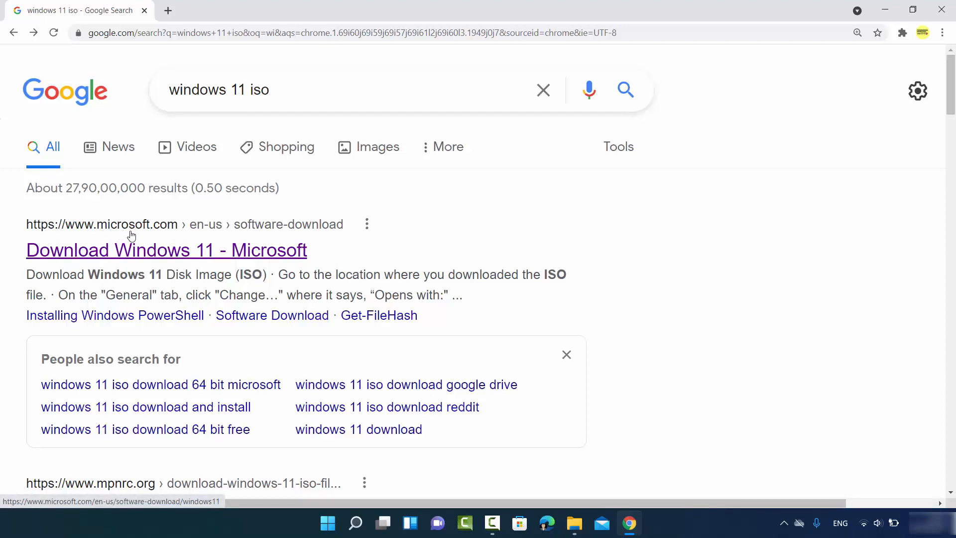
left_click(212, 257)
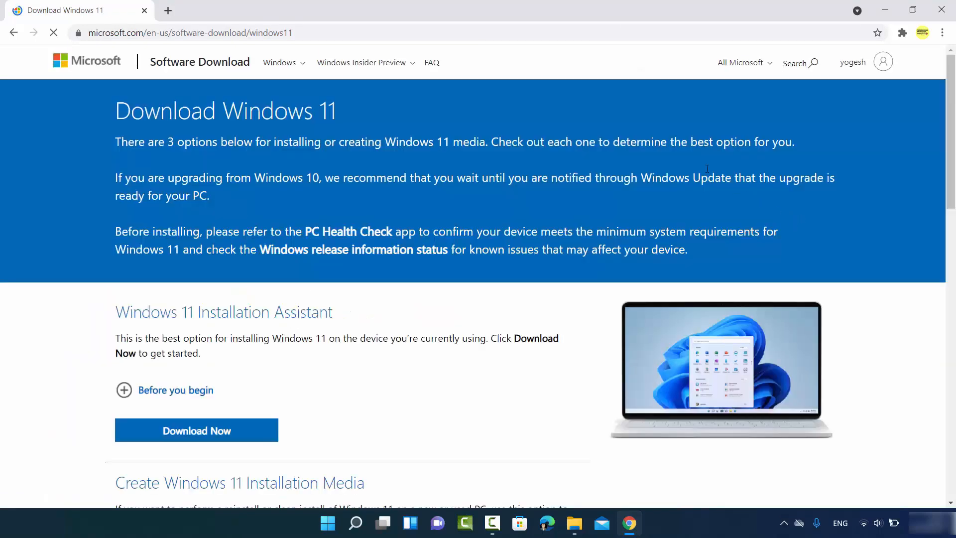
Step: Dismiss the browser-switch prompt, then select and submit the Windows 11 disk image edition
left_click(406, 29)
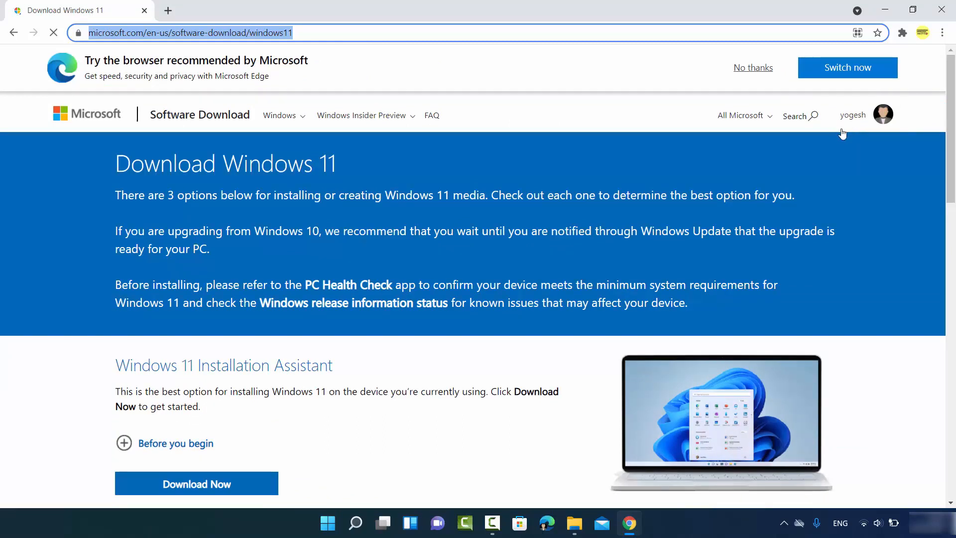
left_click(751, 70)
scroll(302, 222, "down", 2)
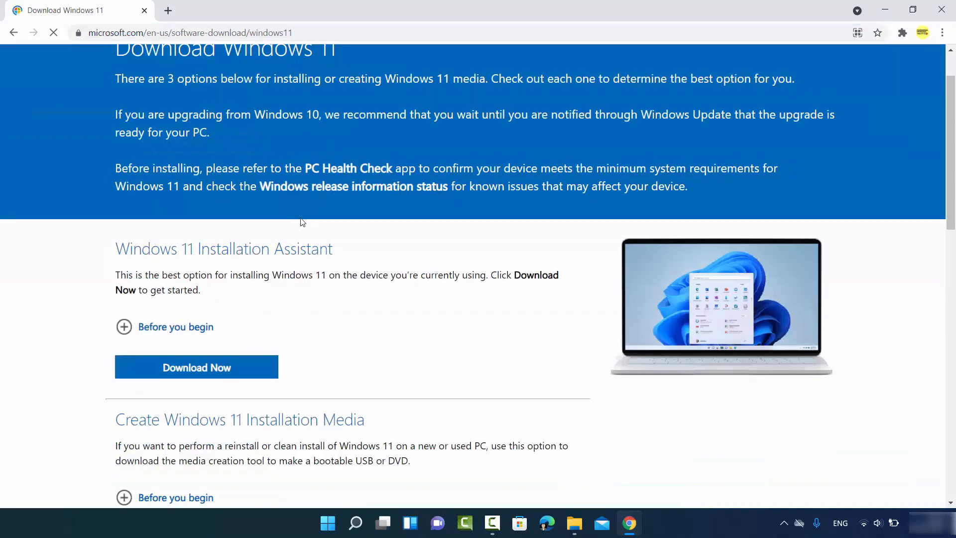
scroll(302, 222, "down", 5)
scroll(352, 257, "down", 1)
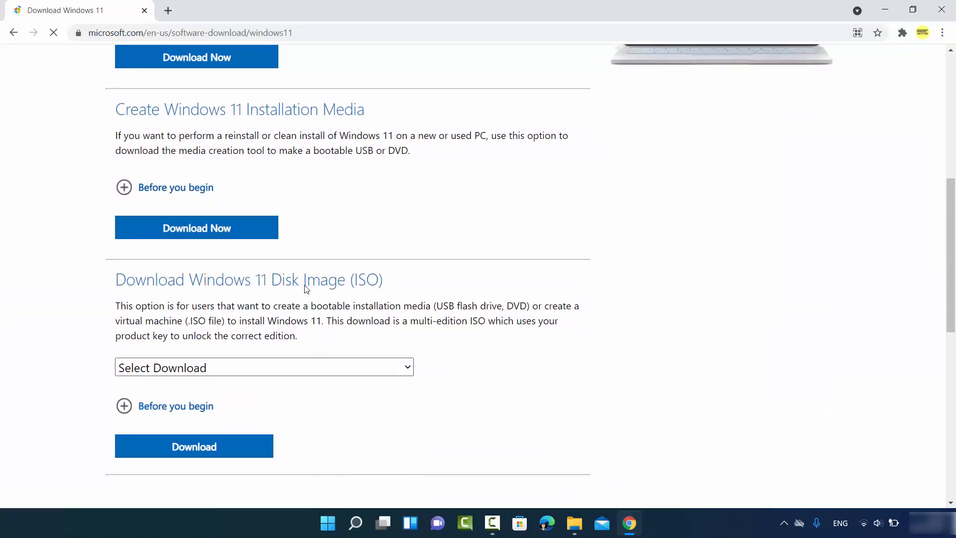
scroll(306, 288, "down", 1)
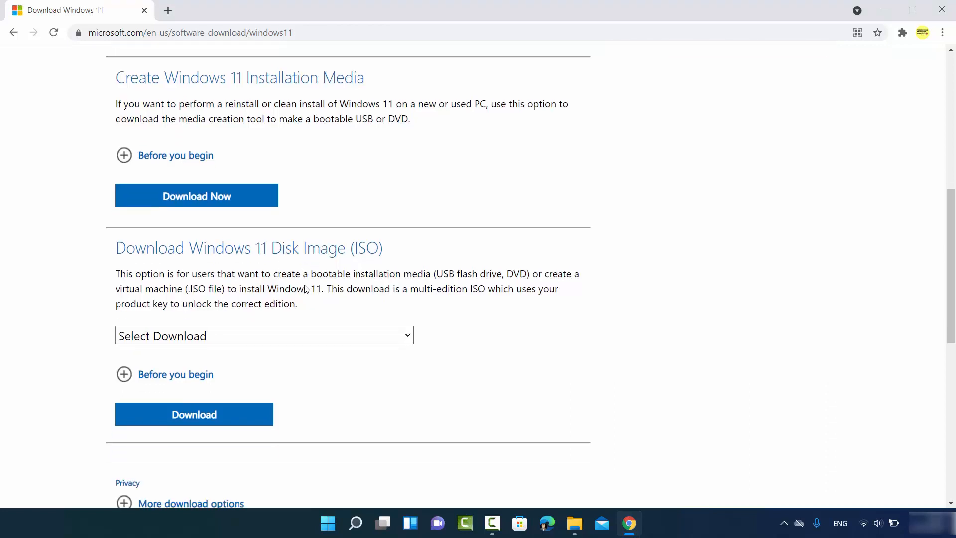
left_click(271, 306)
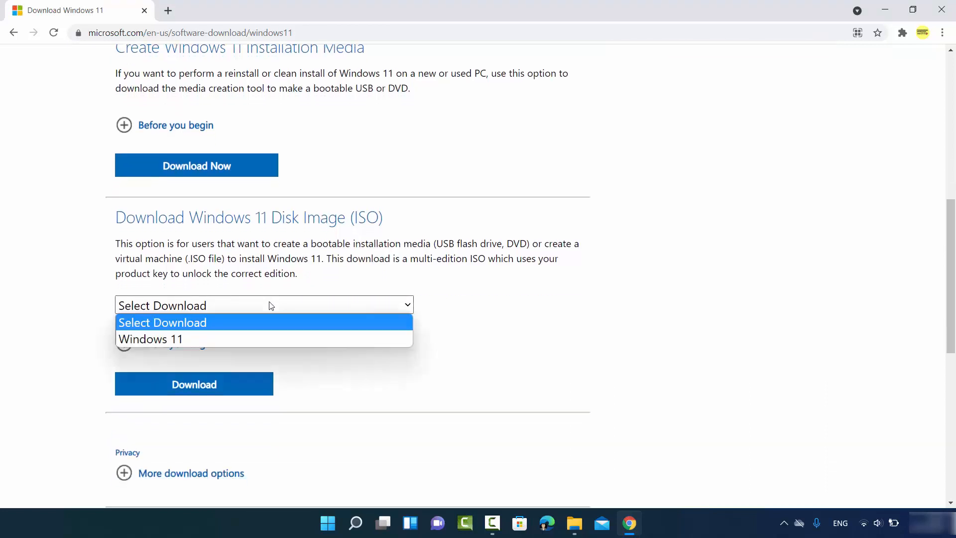
left_click(199, 337)
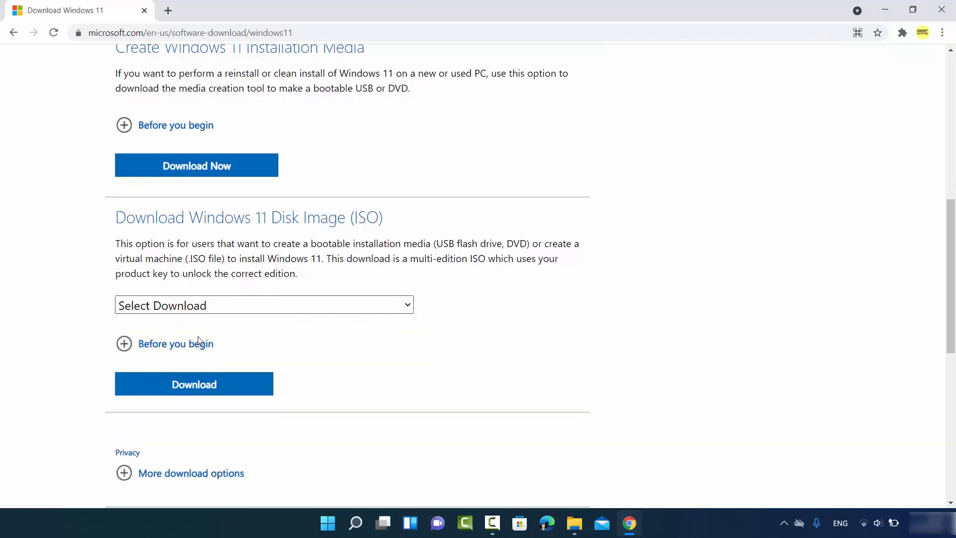
scroll(216, 321, "down", 1)
scroll(216, 324, "down", 1)
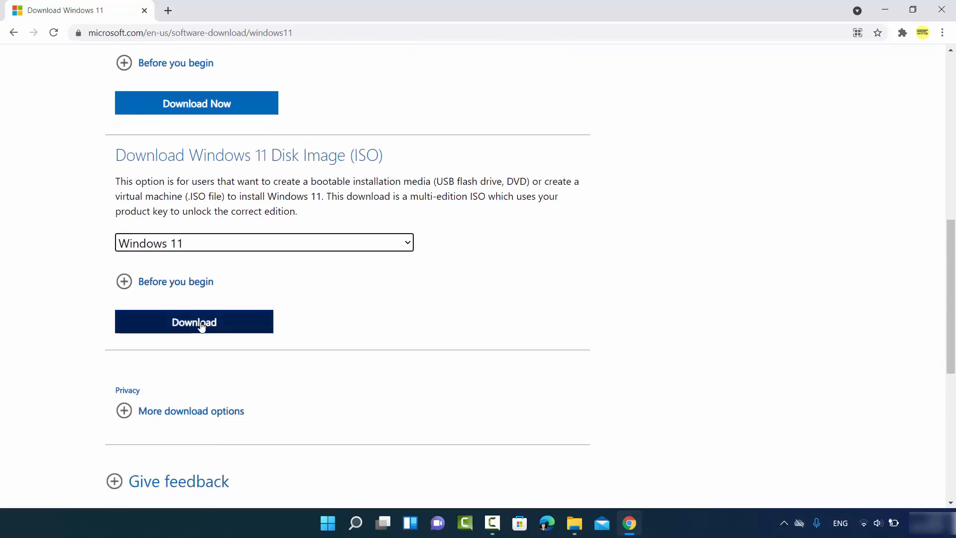
left_click(202, 326)
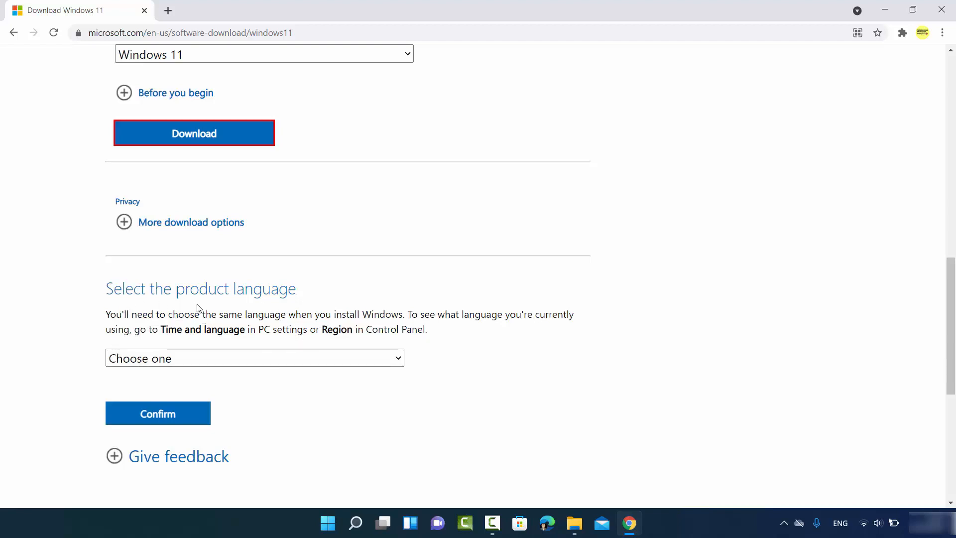
Step: Choose English International as the product language and start the 64-bit ISO download
left_click(191, 358)
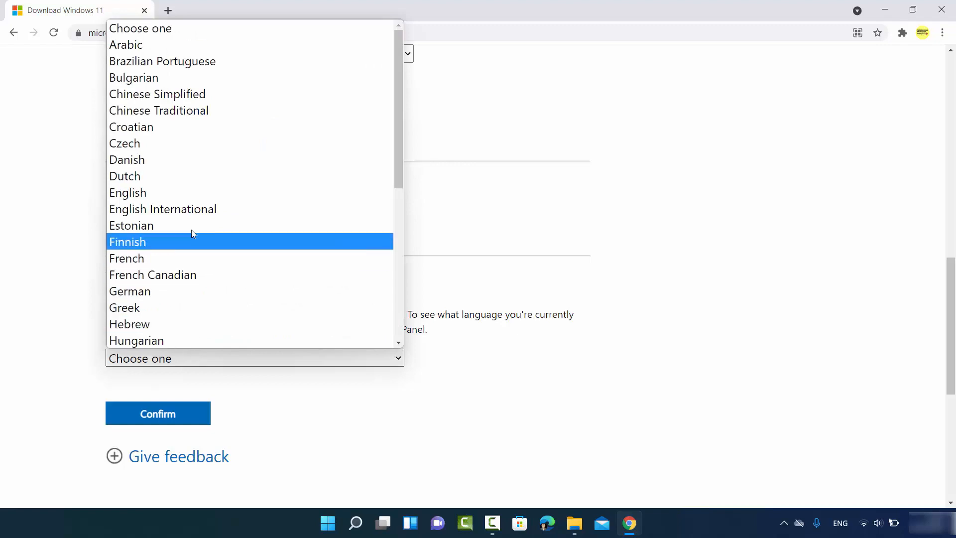
left_click(172, 209)
scroll(214, 248, "down", 3)
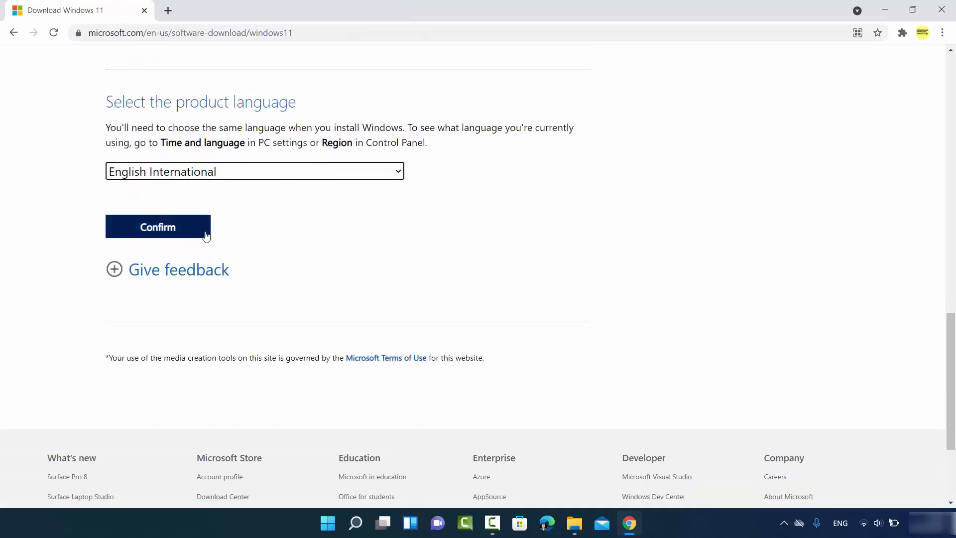
left_click(169, 233)
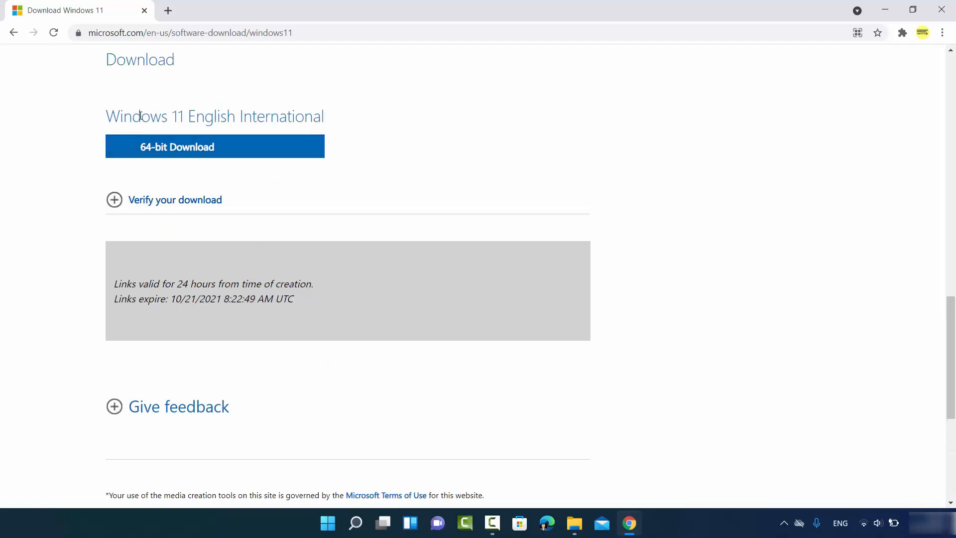
left_click(189, 150)
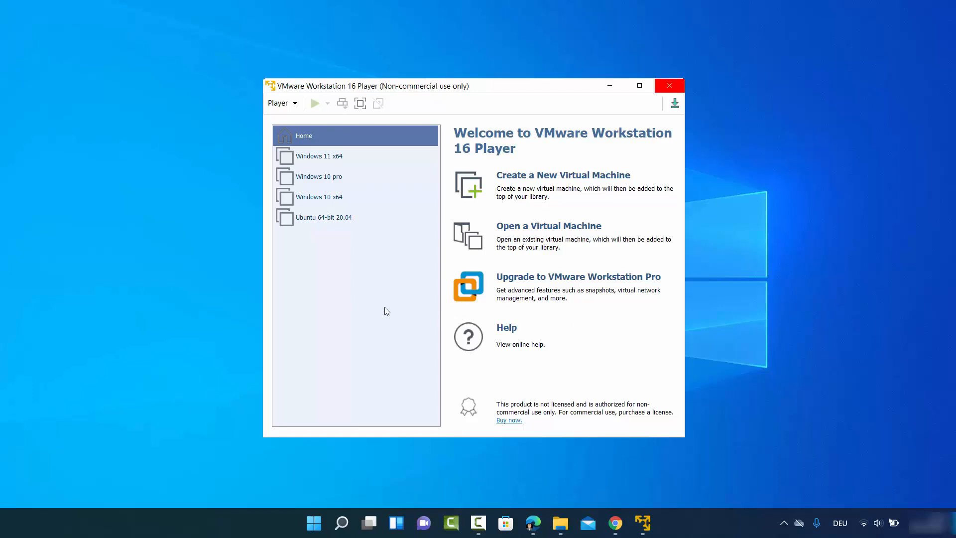
Step: Activate the VMware Workstation 16 Player window showing its virtual machine library
left_click(391, 320)
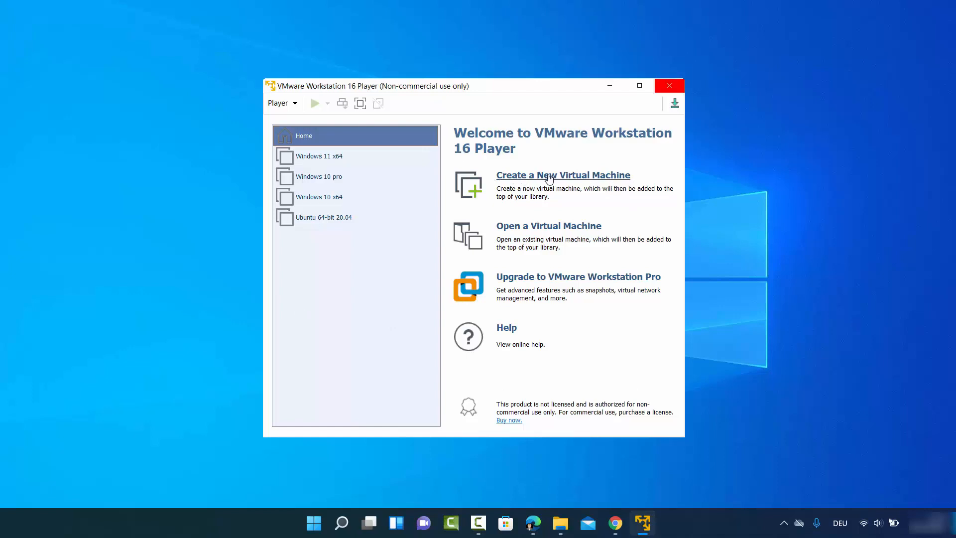
Step: Start a new virtual machine with the OS installed later and Windows 10 x64 as guest
left_click(535, 180)
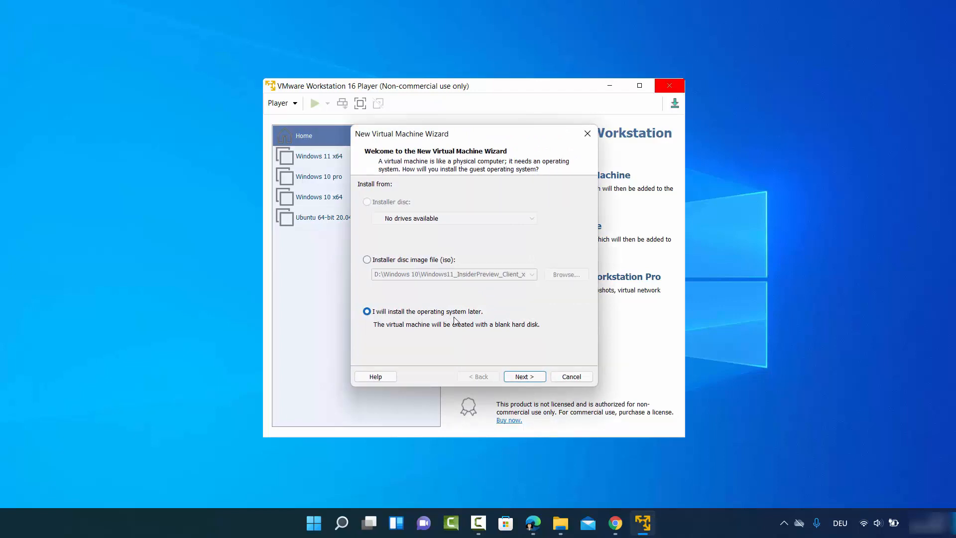
left_click(518, 377)
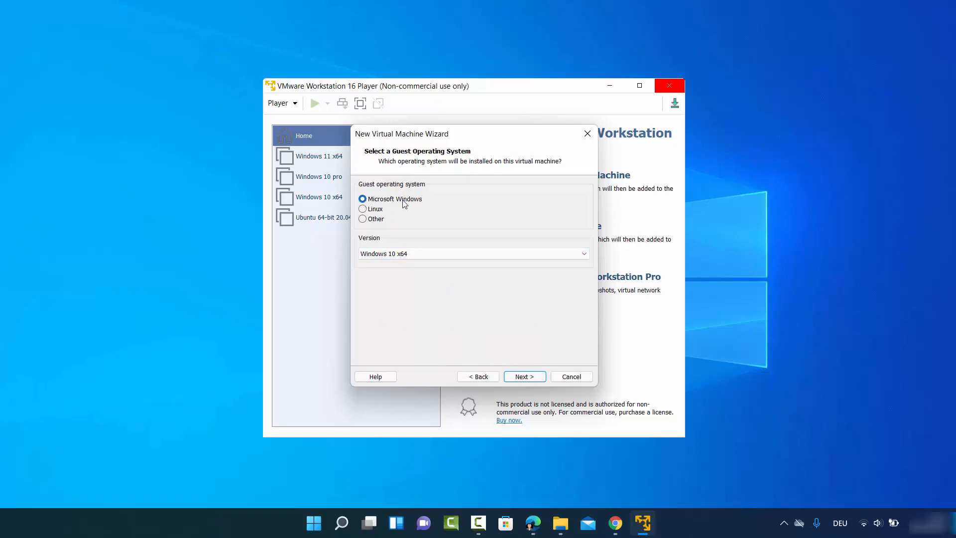
left_click(404, 254)
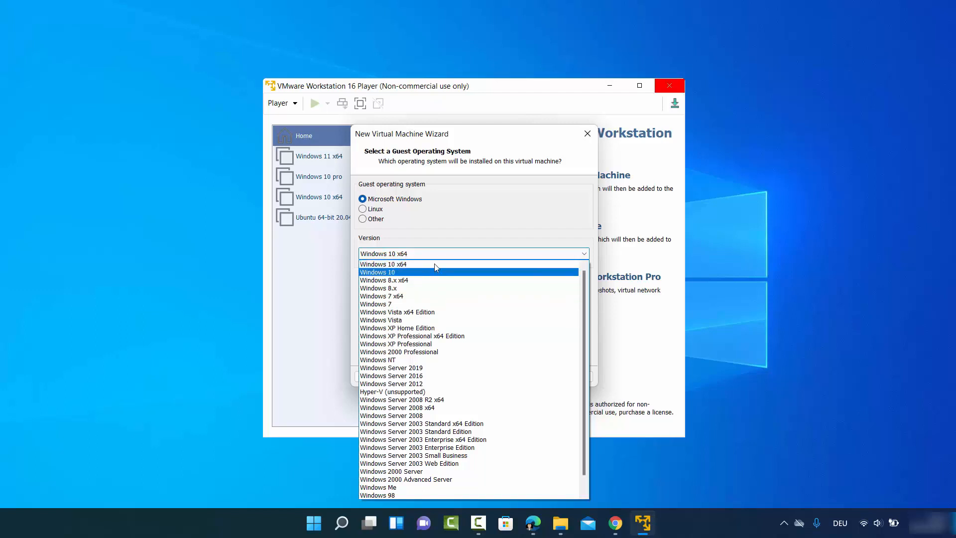
left_click(404, 265)
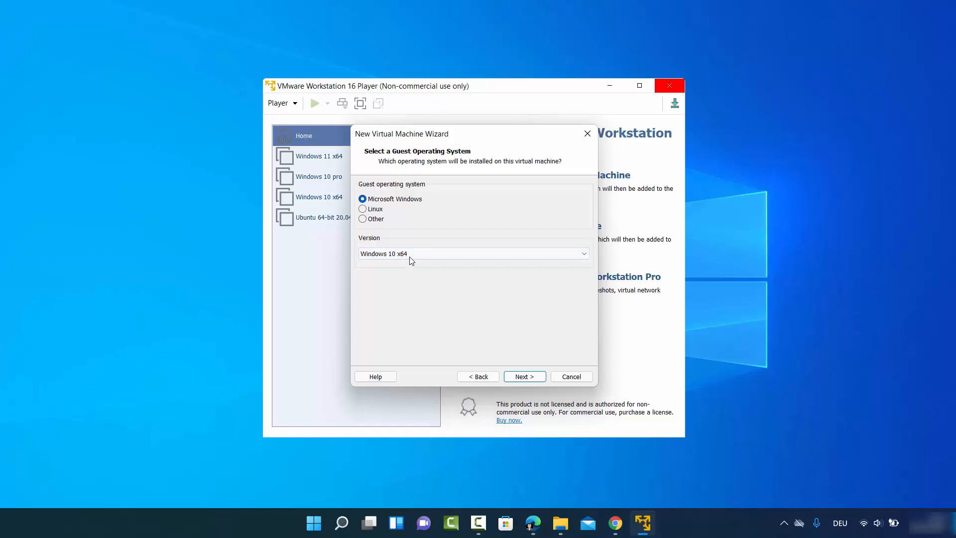
left_click(523, 376)
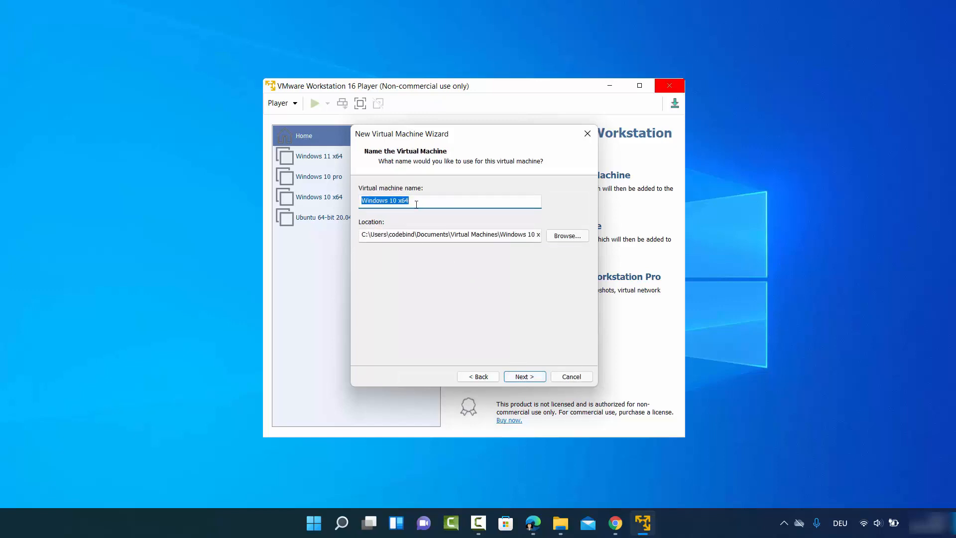
Step: Rename the virtual machine from 'Windows 10 x64' to 'Windows 11'
left_click(393, 202)
key("BackSpace")
type("1")
left_click_drag(398, 201, 421, 201)
key("BackSpace")
Step: Set the virtual machine's location to the D:\Windows 11 next folder
left_click(559, 237)
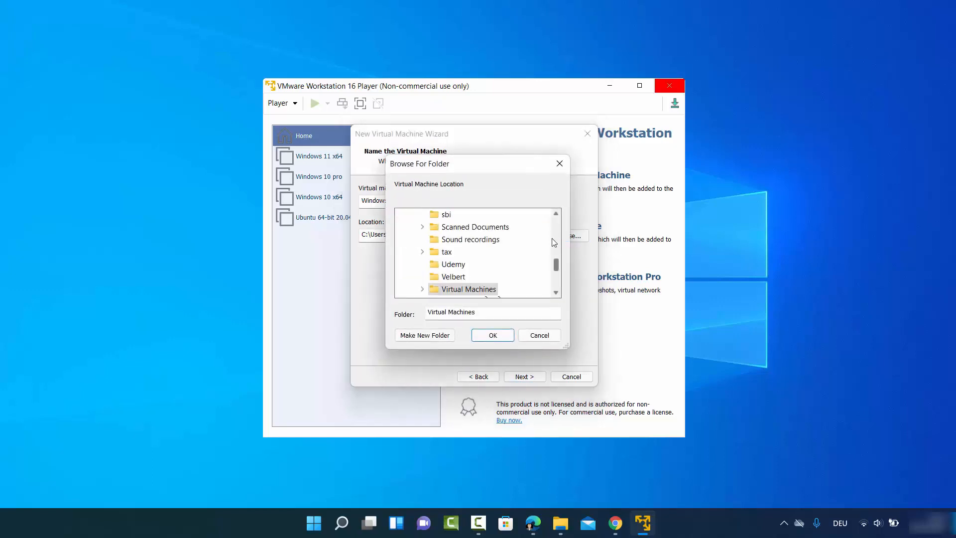
scroll(513, 261, "up", 3)
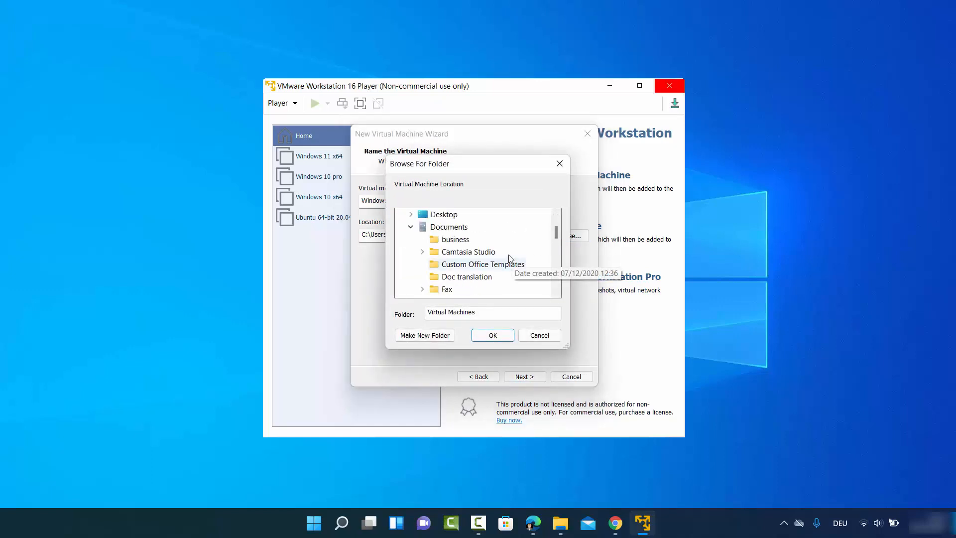
scroll(508, 259, "up", 1)
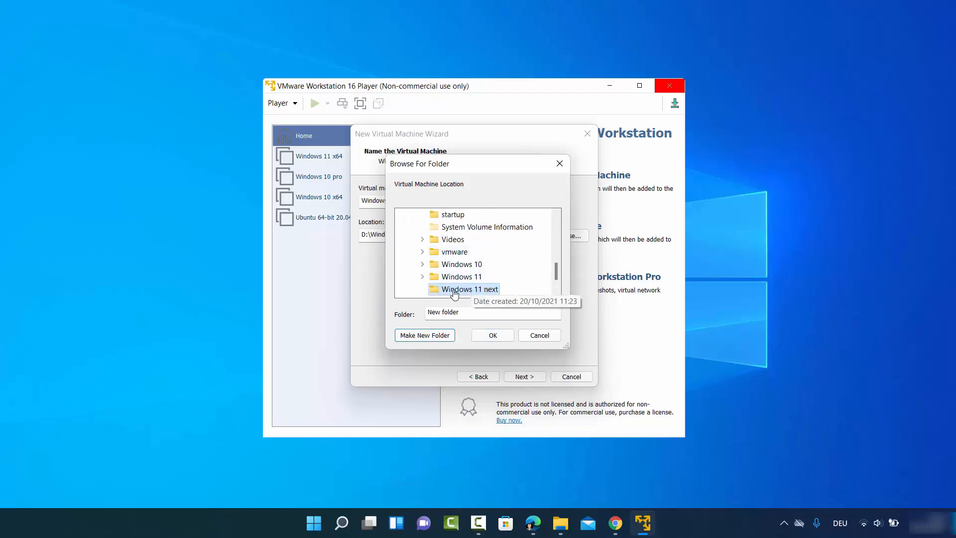
left_click(493, 335)
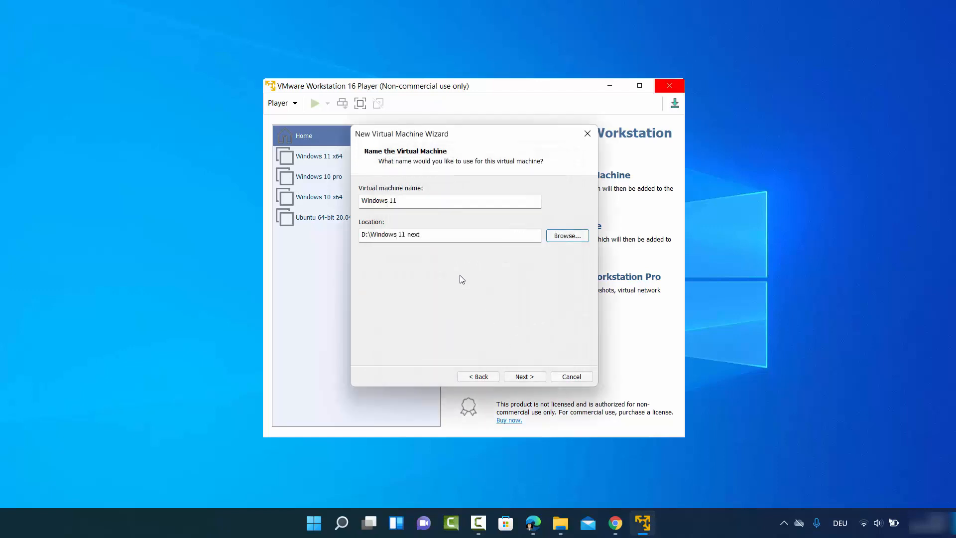
Step: Give the new VM a 100 GB maximum disk stored as split files
left_click(524, 377)
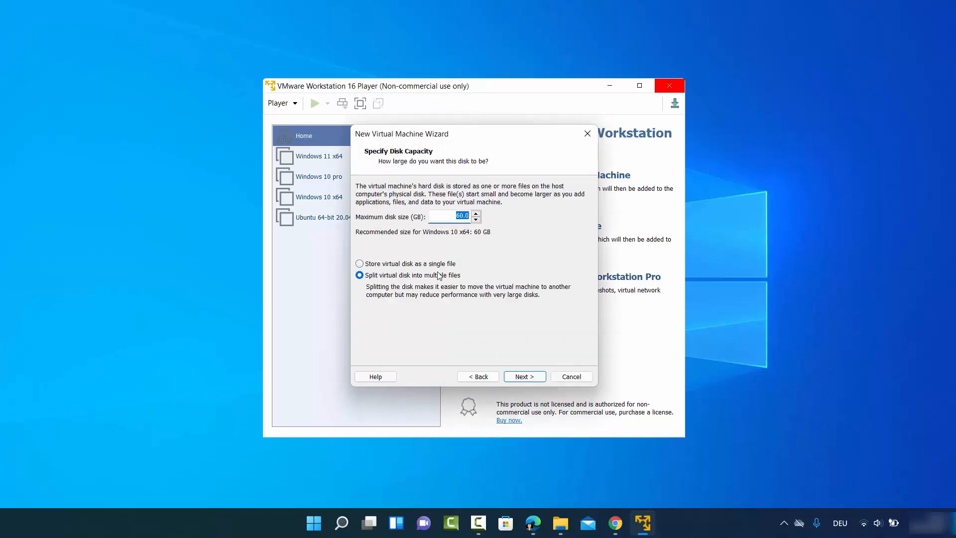
left_click(460, 219)
left_click(523, 376)
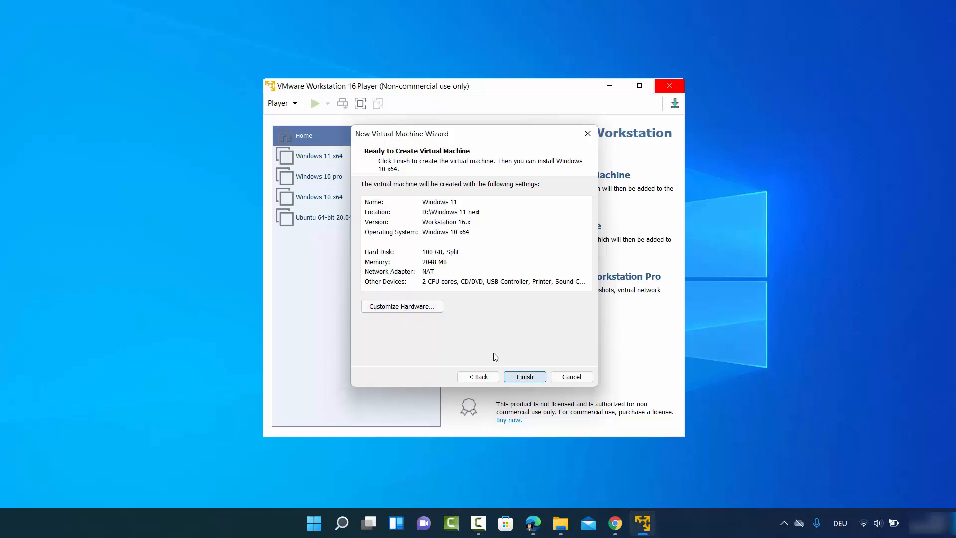
left_click(397, 307)
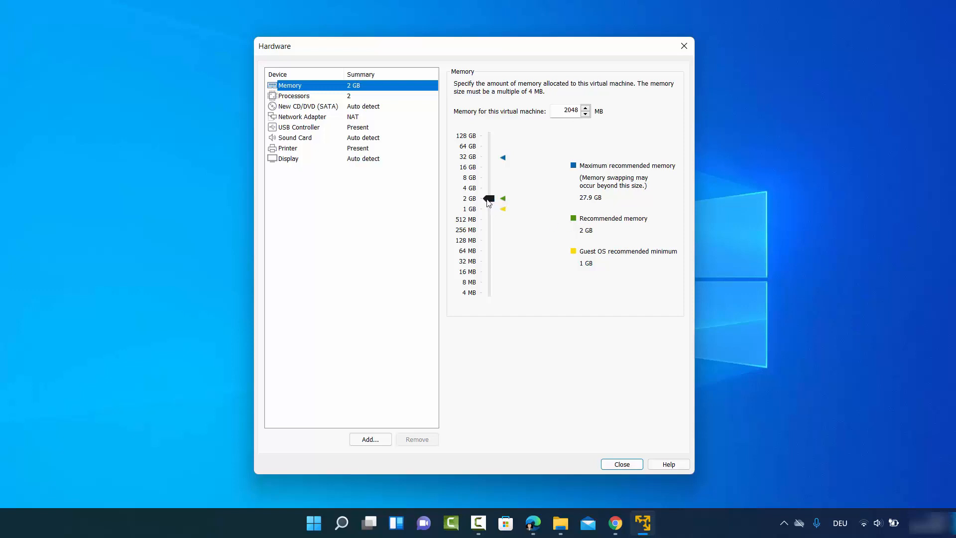
Step: Raise the VM's memory to 8 GB and set 4 processor cores
mouse_move(488, 200)
left_mouse_down()
mouse_move(490, 184)
mouse_move(493, 192)
left_mouse_up()
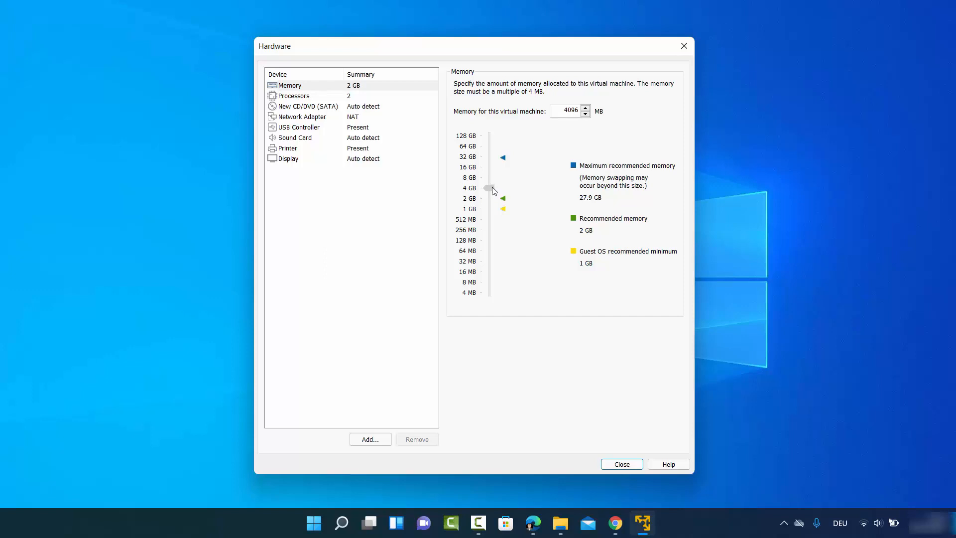
left_click_drag(493, 192, 492, 179)
left_click(321, 98)
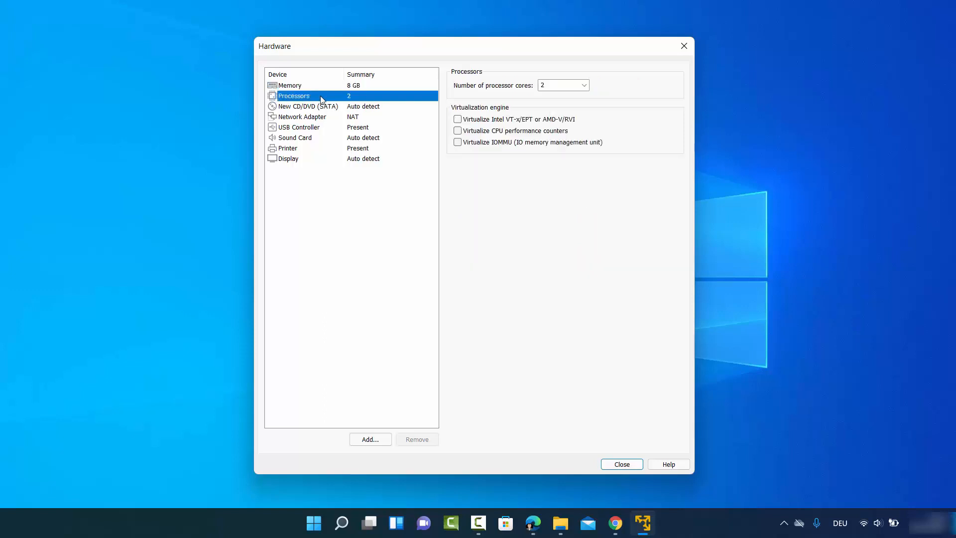
left_click(582, 90)
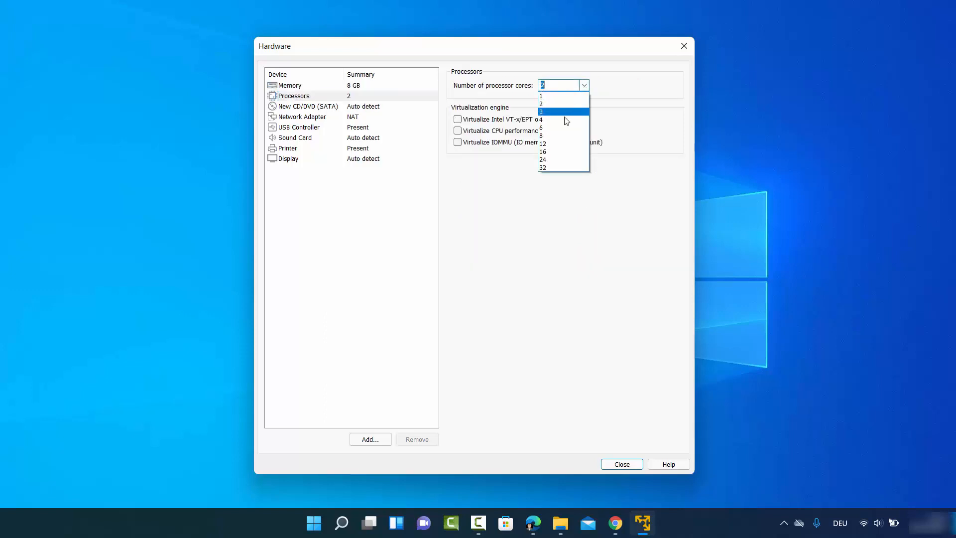
left_click(567, 120)
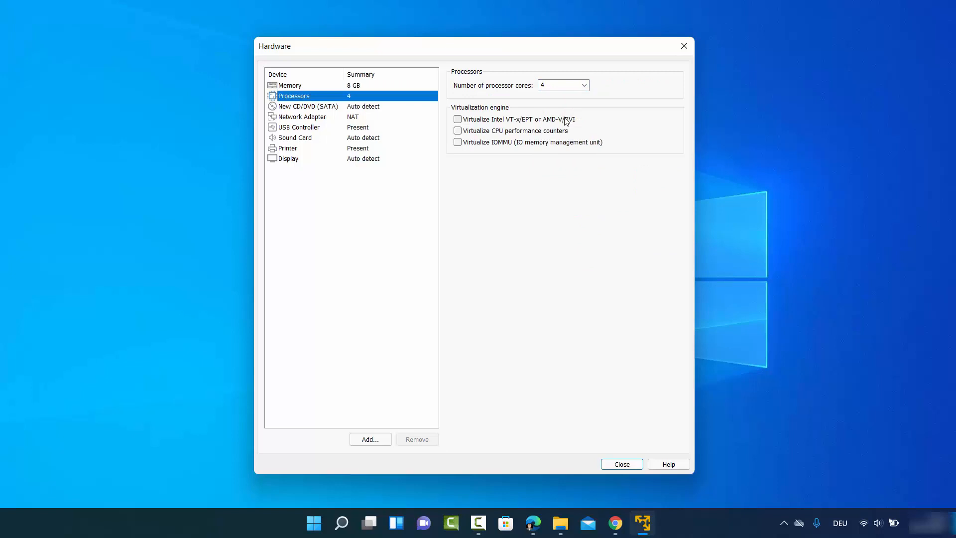
left_click(309, 108)
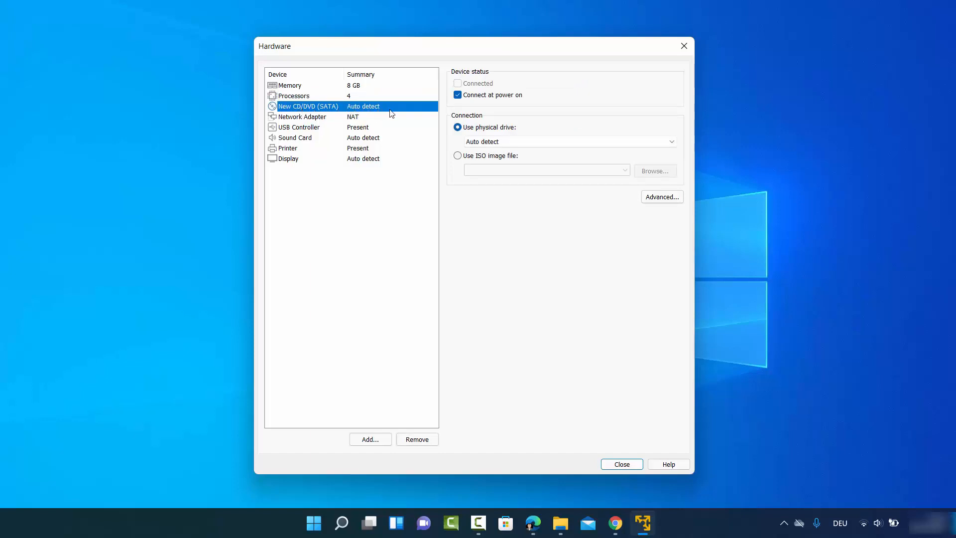
Step: Attach D:\Windows 10\Windows11_InsiderPreview_Client_x64_en-us_22454.iso as the CD/DVD drive's ISO image
left_click(458, 158)
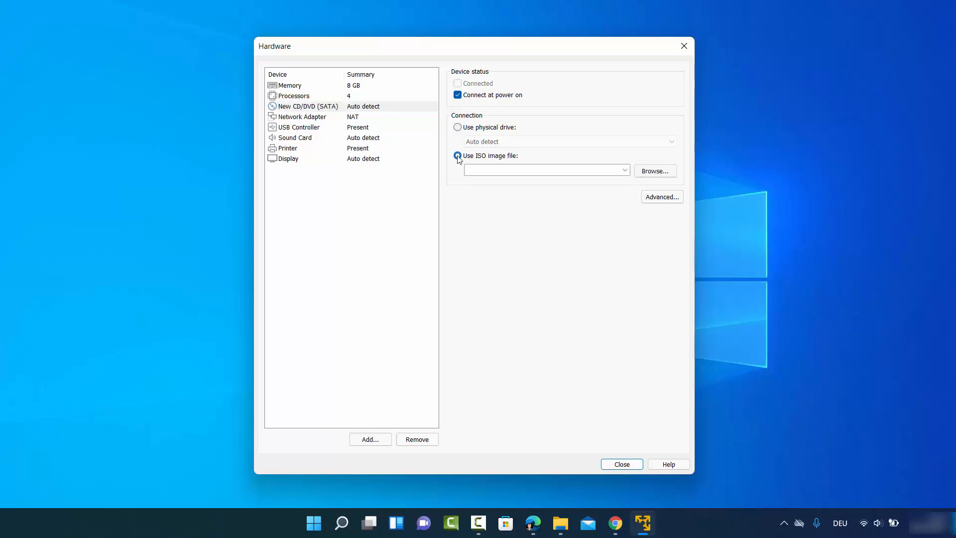
left_click(655, 171)
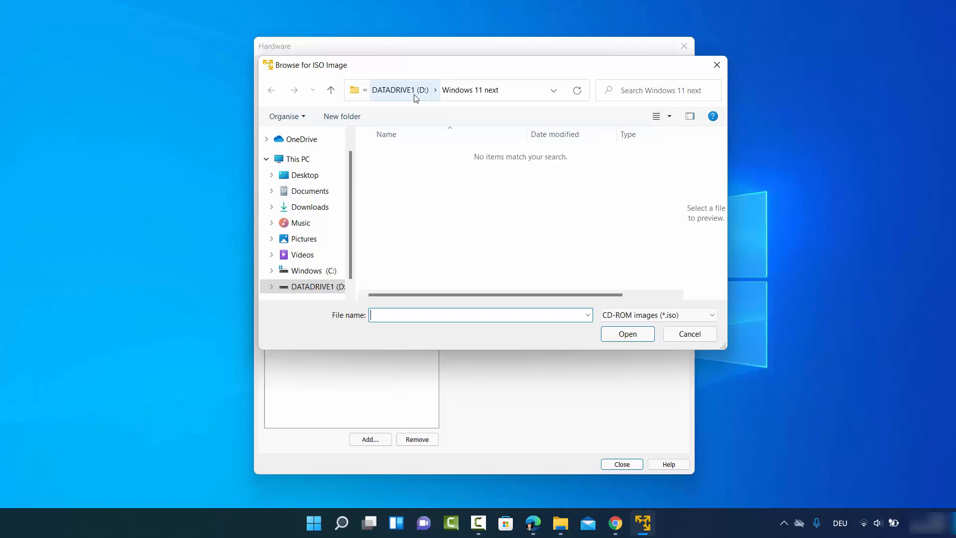
left_click(433, 282)
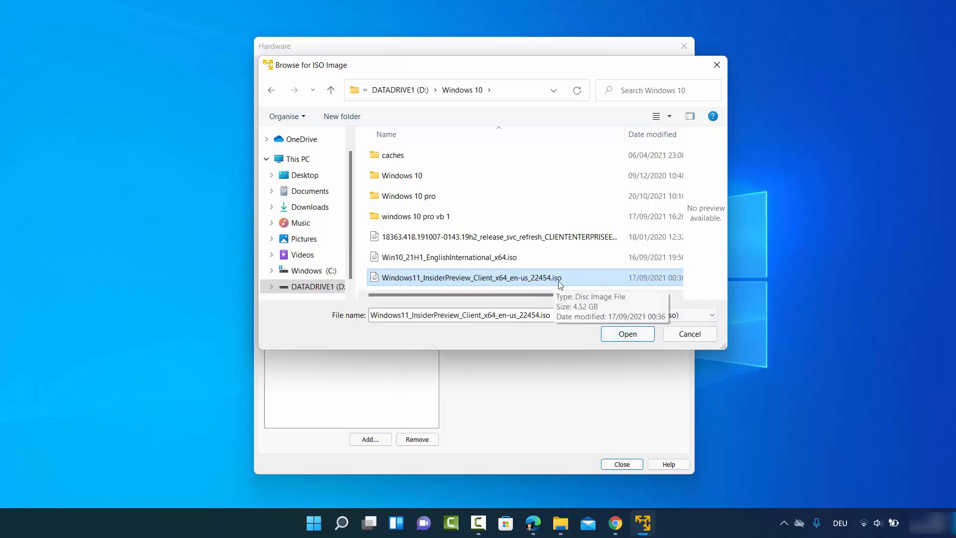
left_click(623, 335)
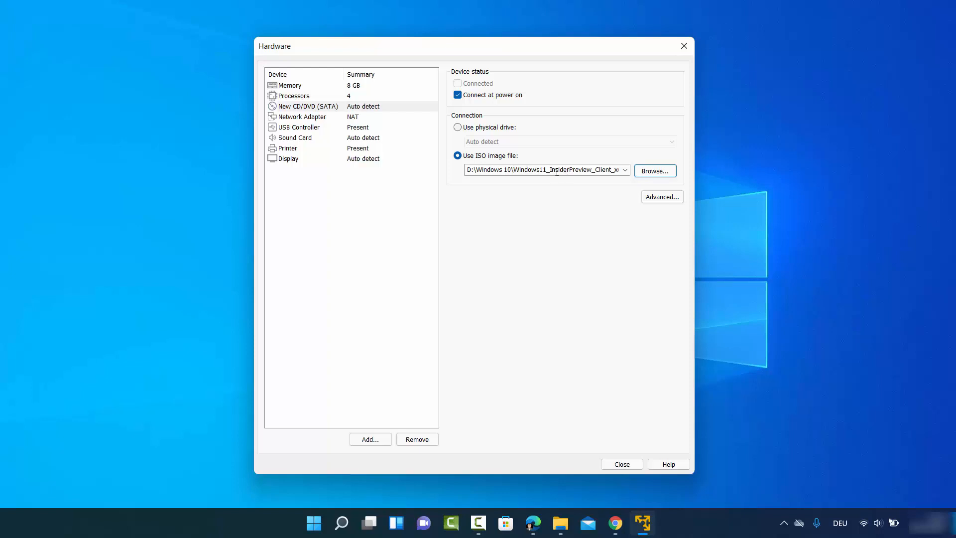
Step: Review the network adapter, close the hardware settings, and finish creating the Windows 11 VM
left_click(316, 120)
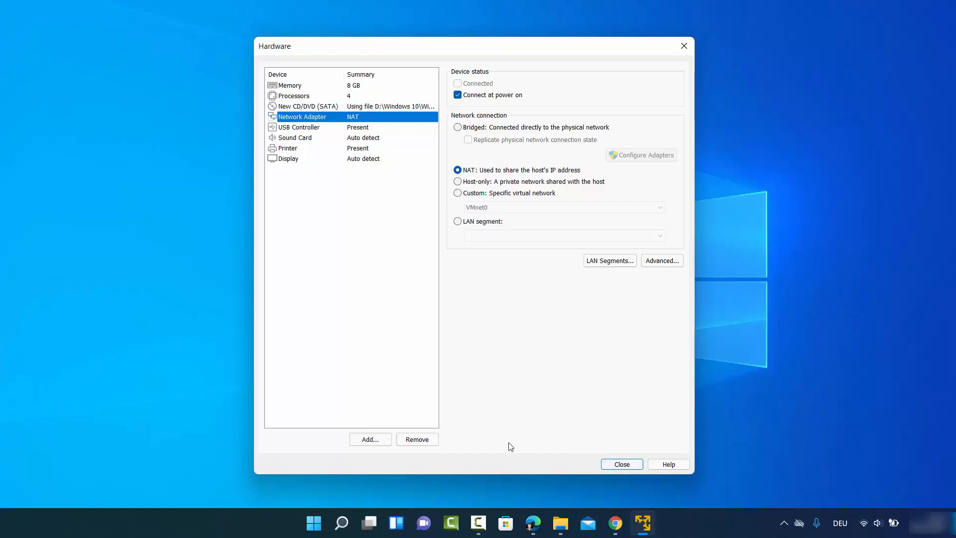
left_click(612, 464)
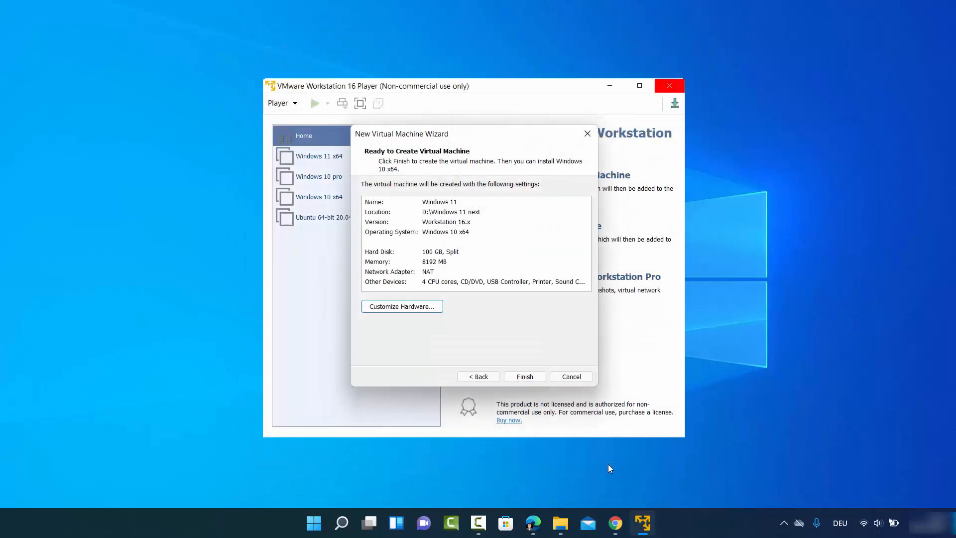
left_click(537, 378)
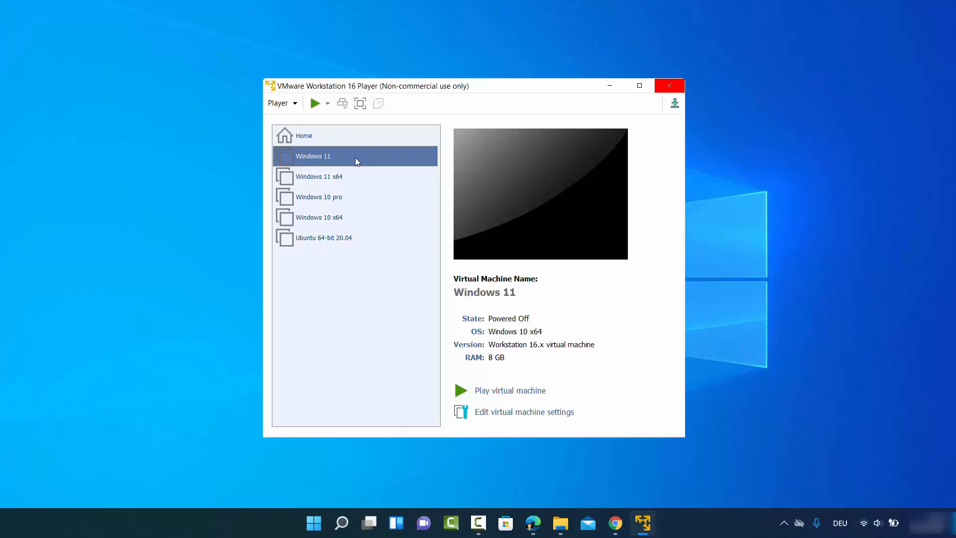
Step: Power on the Windows 11 VM and boot it from the ISO into Windows Setup
left_click(509, 392)
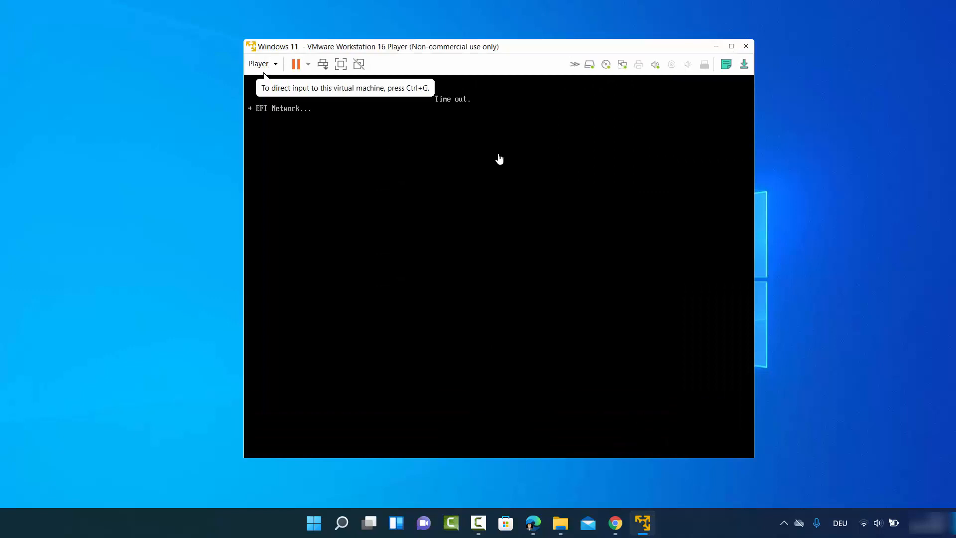
left_click(498, 157)
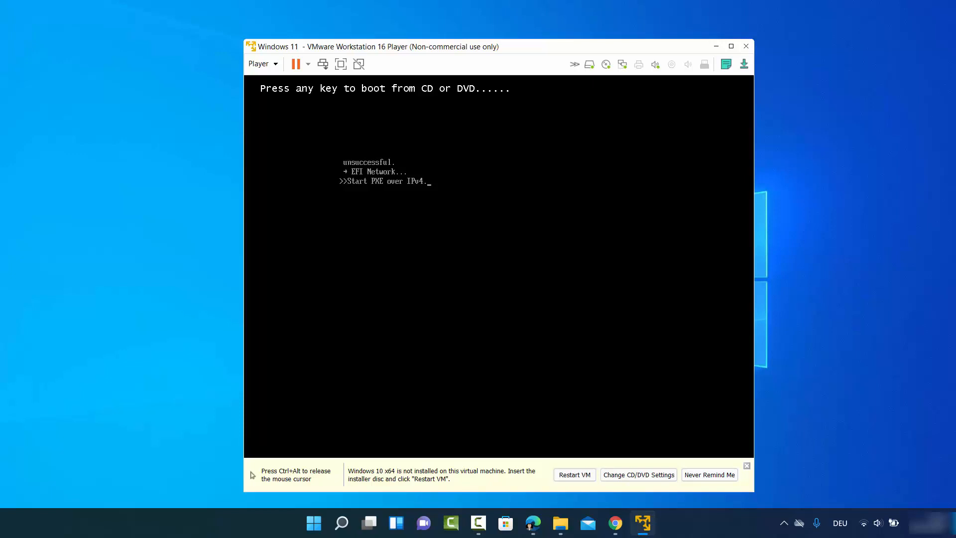
key("ctrl+alt")
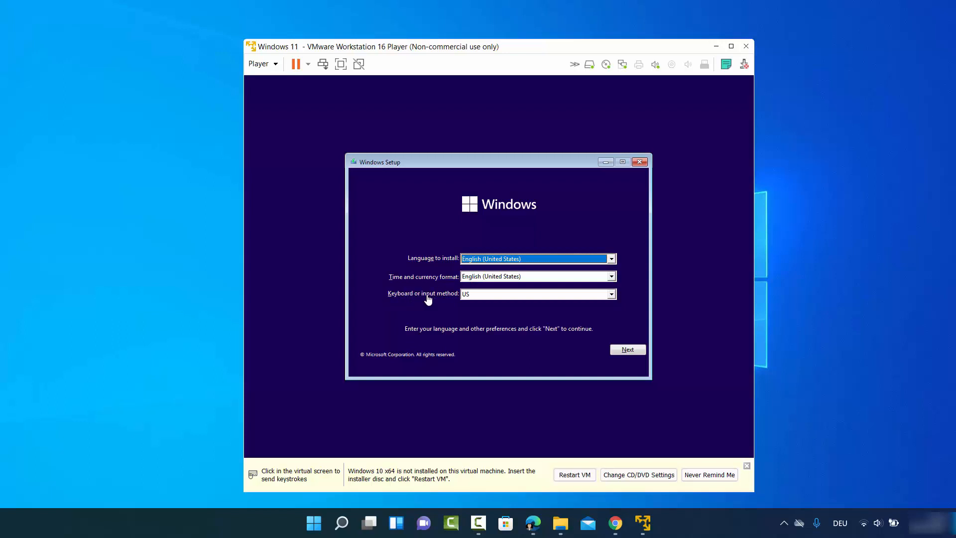
Step: Choose German as the keyboard layout in Windows Setup and continue to the product-key page
left_click(475, 295)
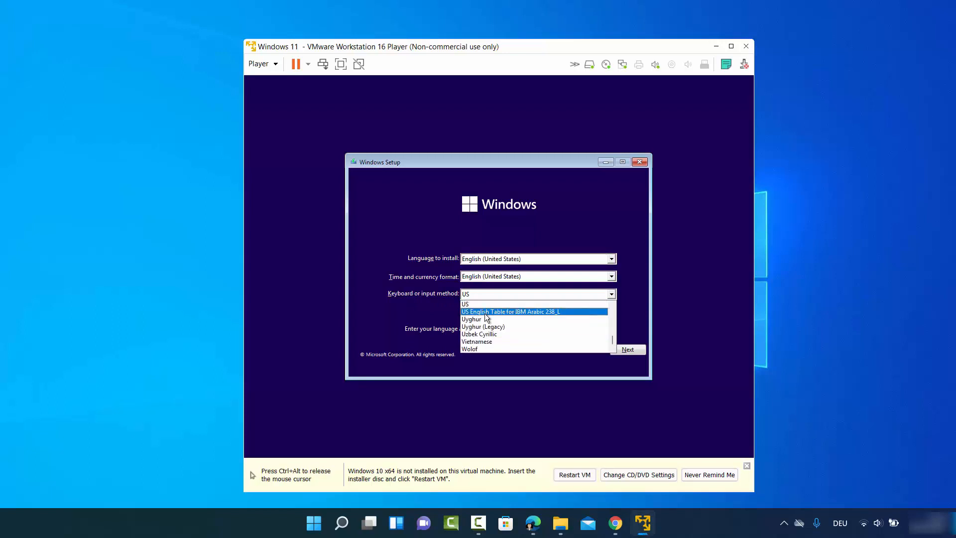
scroll(485, 313, "up", 20)
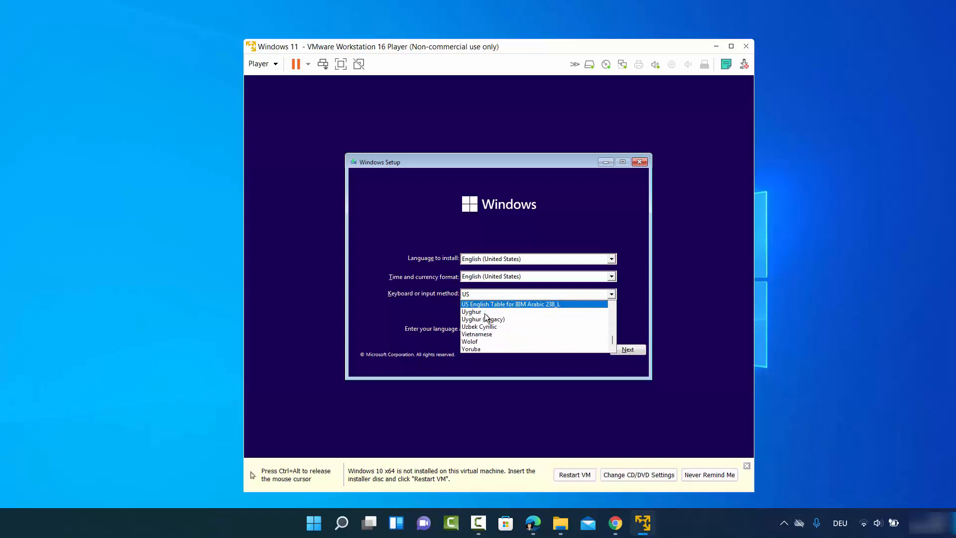
key("g")
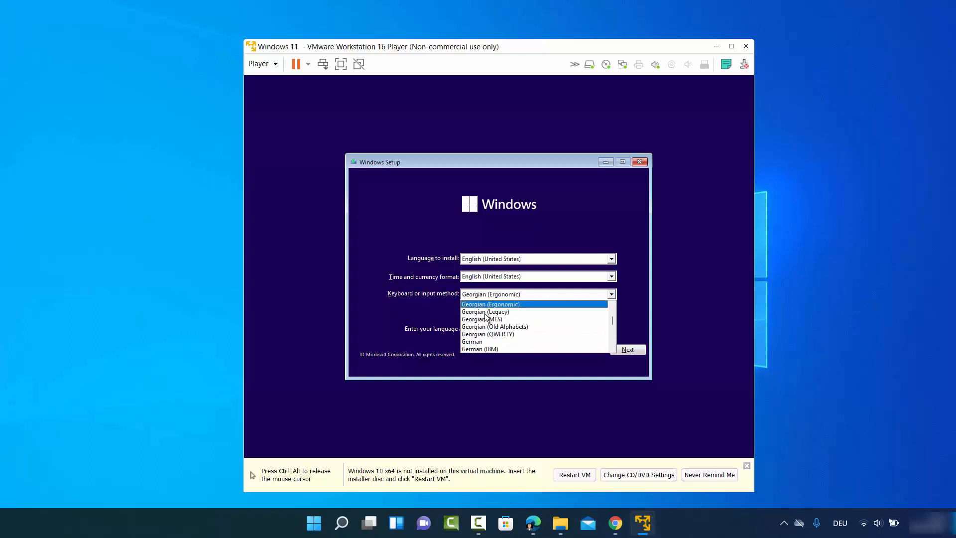
left_click(483, 341)
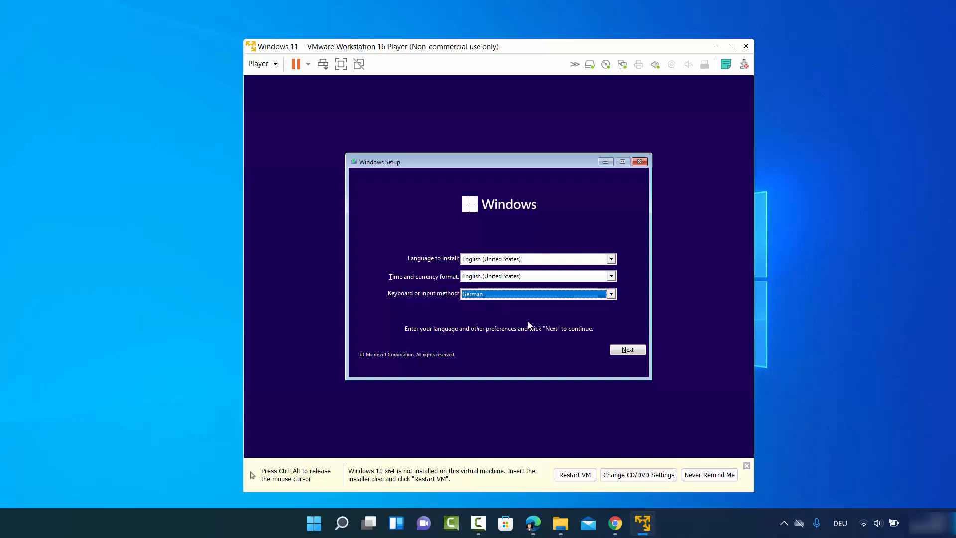
left_click(637, 350)
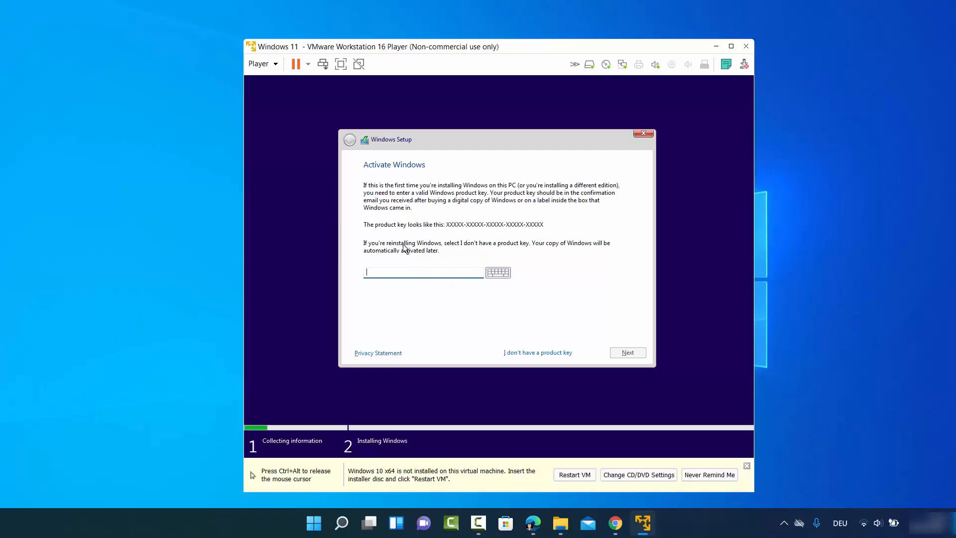
Step: Skip the product key and select Windows 11 Pro from the list of editions
left_click(528, 354)
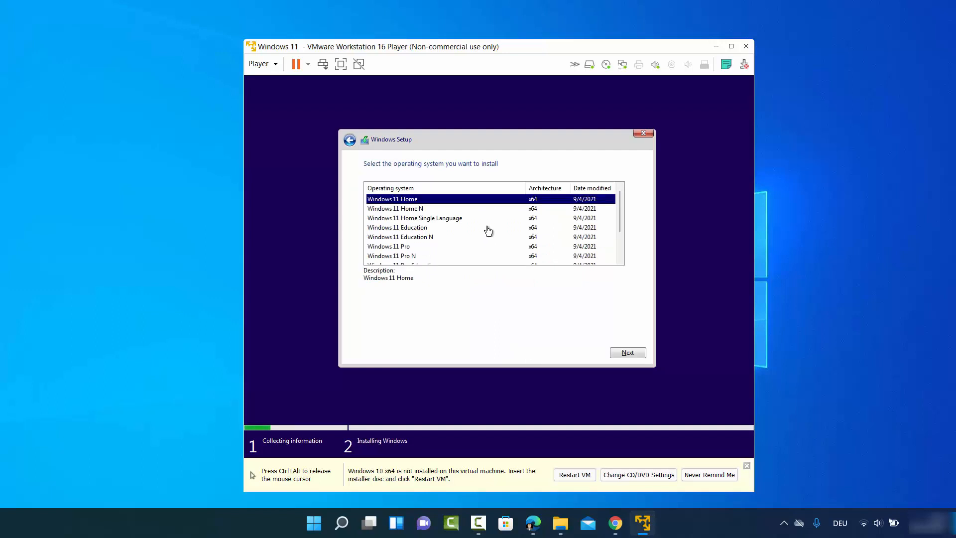
left_click(408, 249)
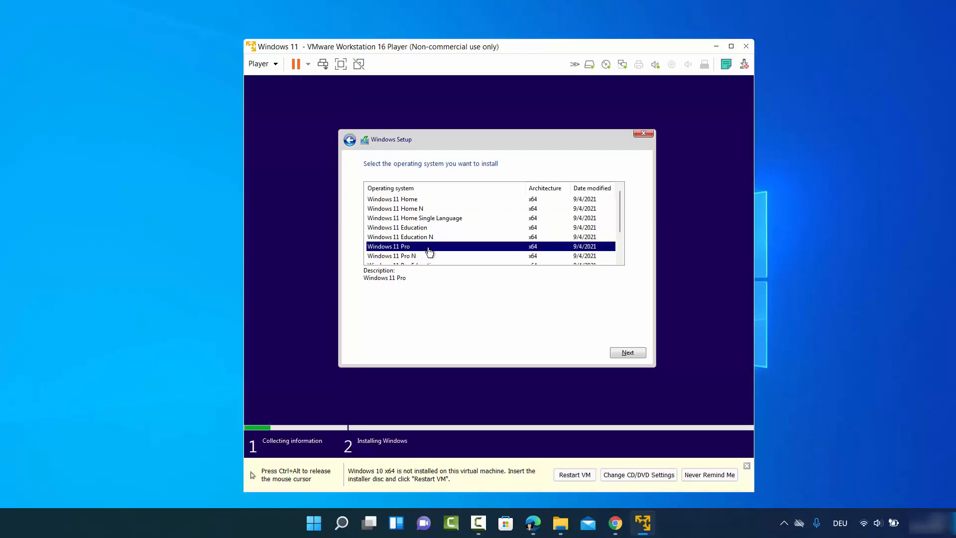
scroll(452, 234, "down", 1)
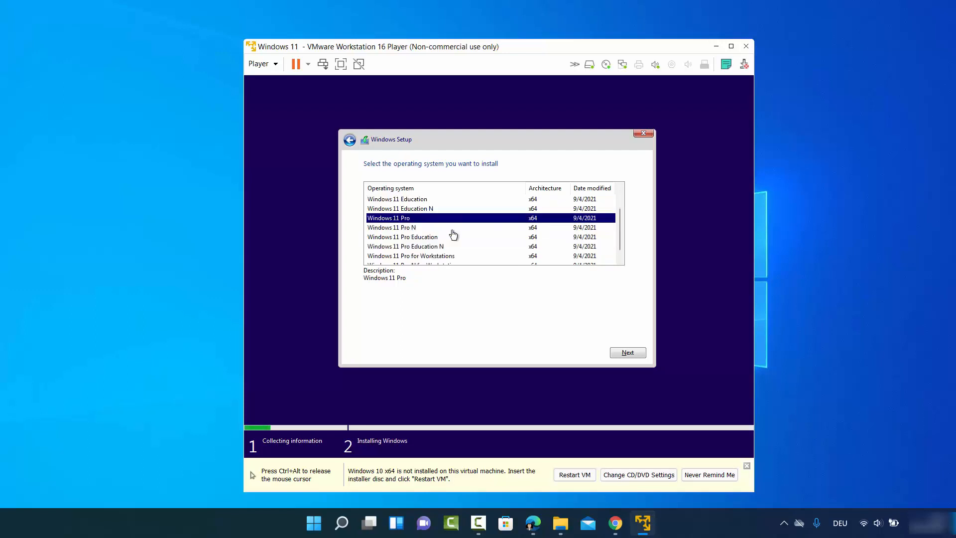
scroll(452, 234, "down", 1)
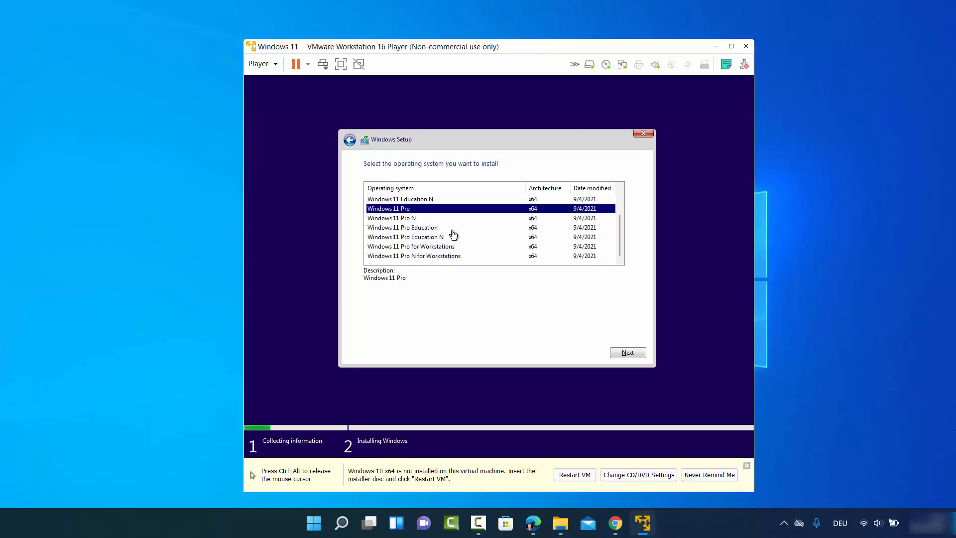
scroll(453, 235, "up", 2)
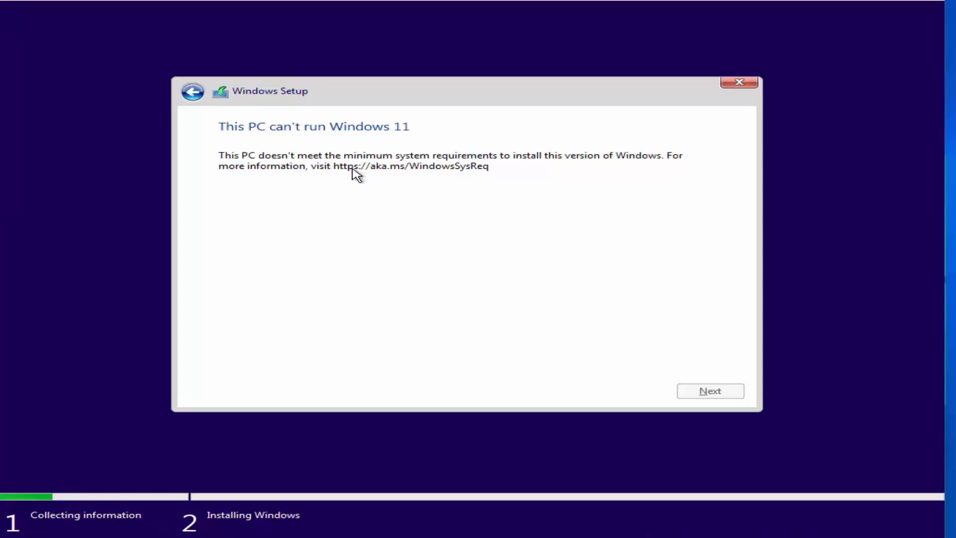
Step: Quit Windows Setup, confirm with Yes, and power the Windows 11 VM on again
left_click(747, 89)
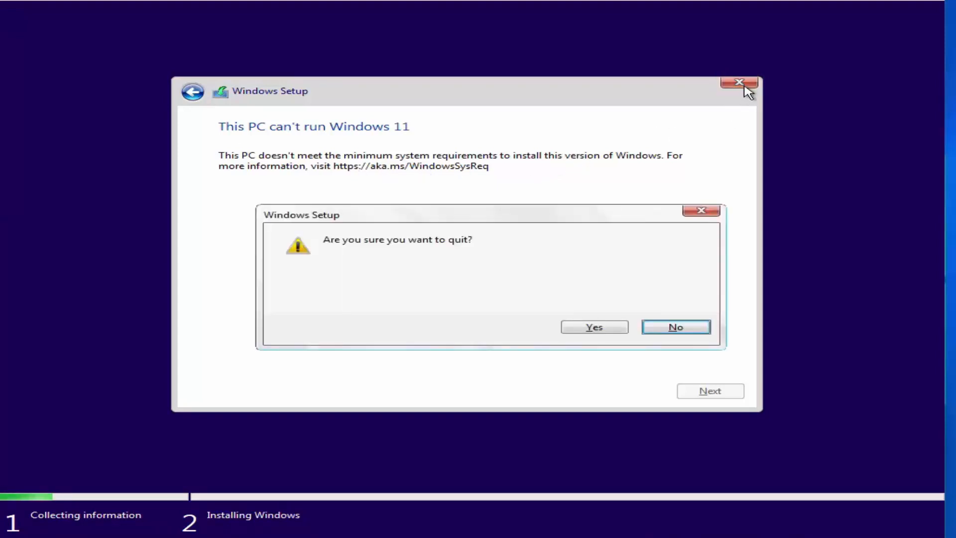
left_click(577, 328)
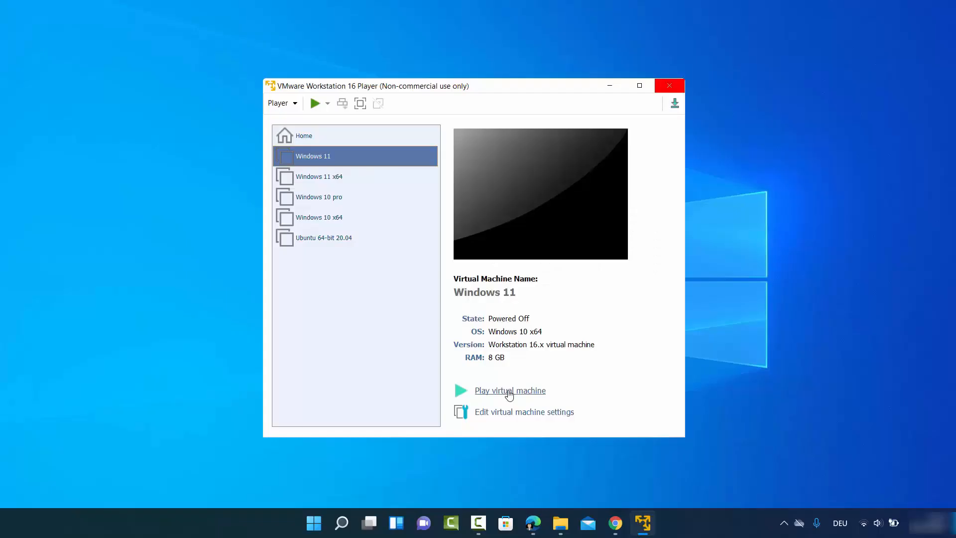
left_click(509, 392)
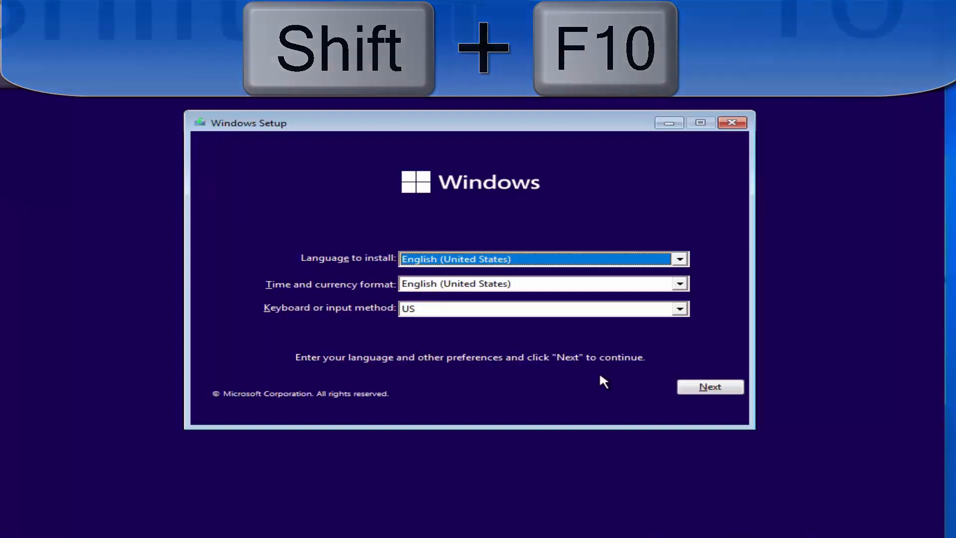
Step: Open a Command Prompt over Setup with Shift+F10 and enter regedit at the X:\Sources prompt
key("shift+F10")
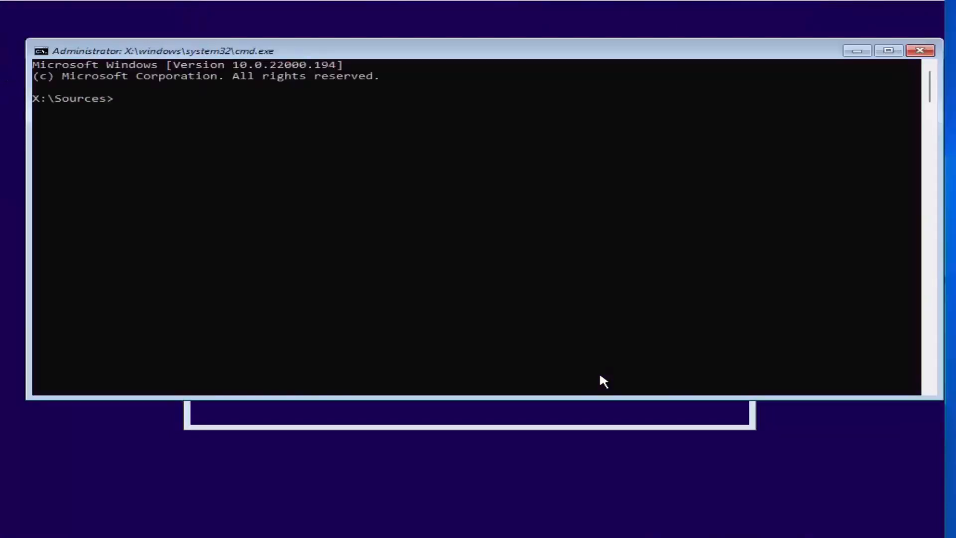
left_click(169, 98)
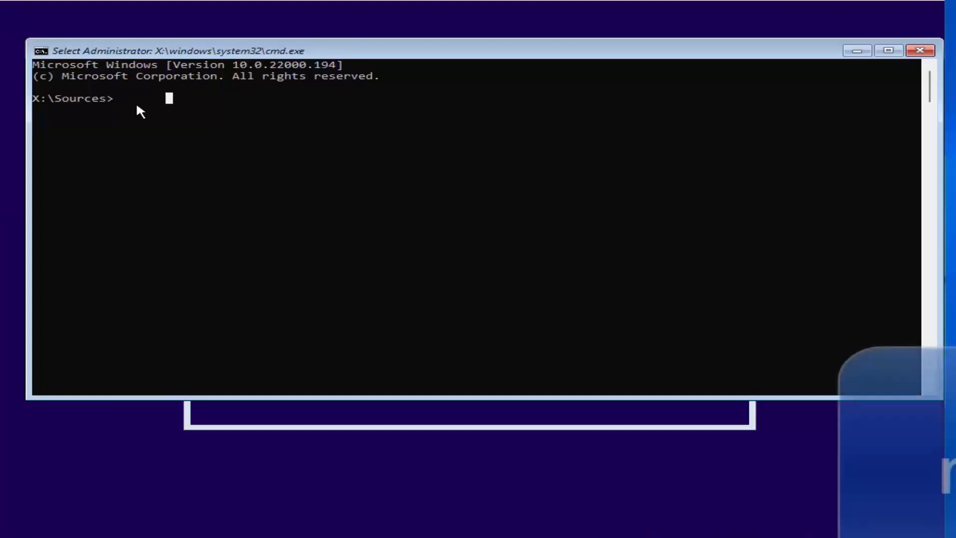
type("reg")
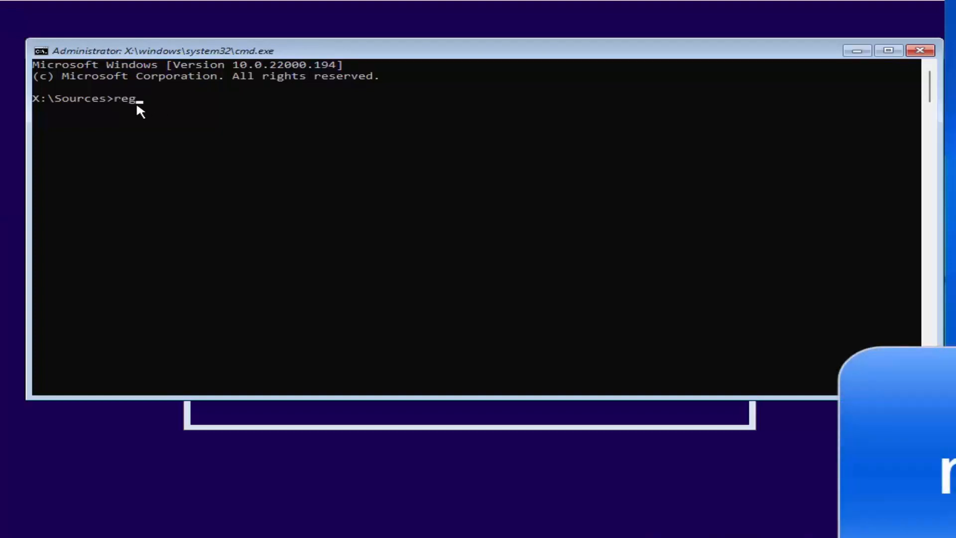
type("edit")
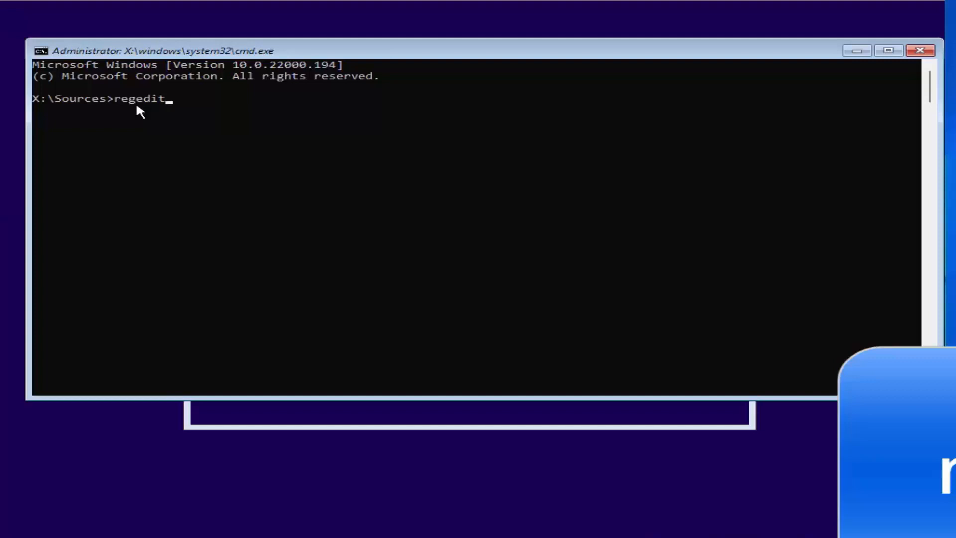
Step: Run regedit at the X:\Sources prompt to launch Registry Editor
key("Return")
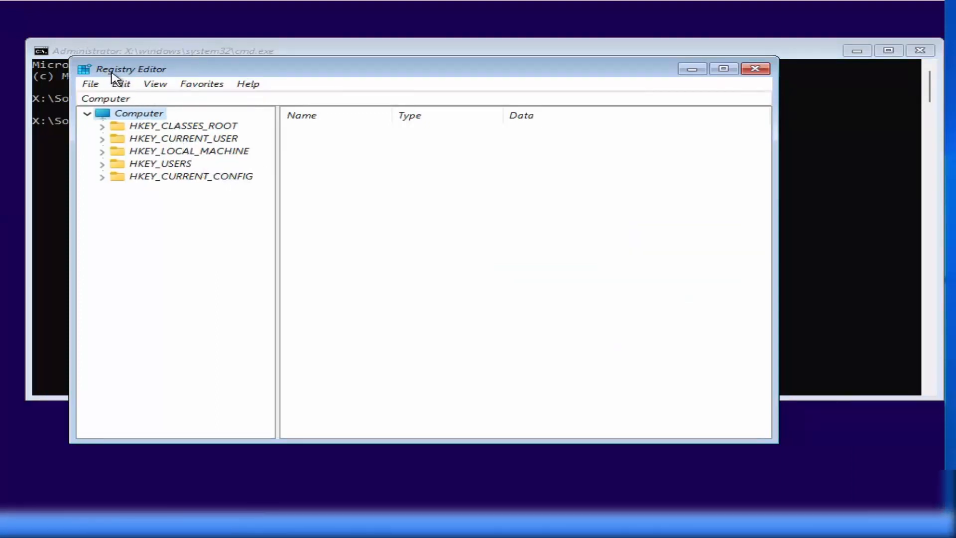
Step: Expand HKEY_LOCAL_MACHINE > SYSTEM > Setup in the registry tree
left_click(136, 156)
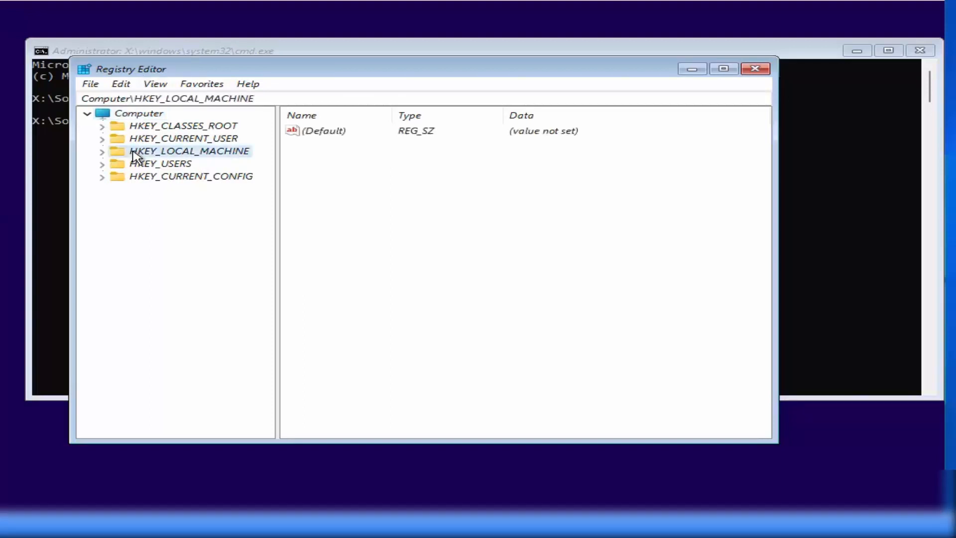
left_click(102, 153)
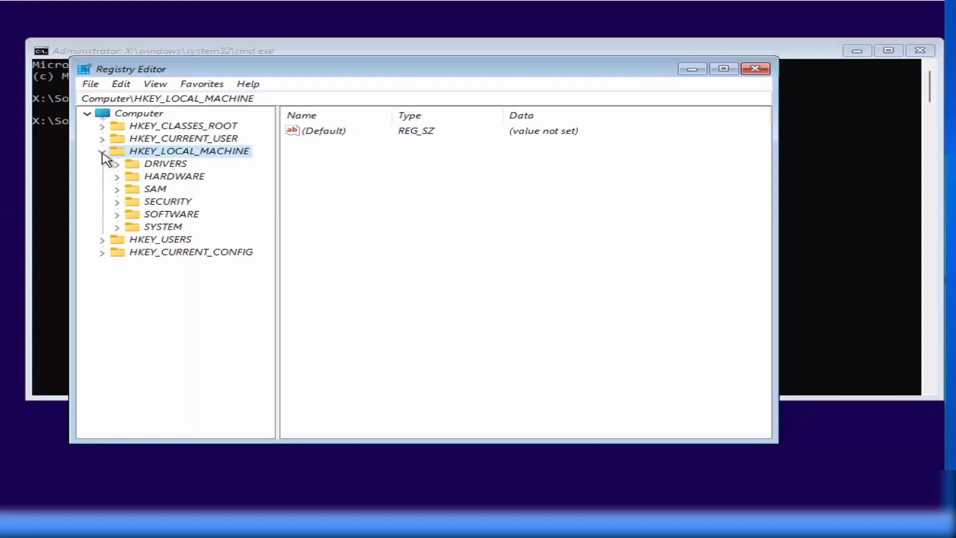
left_click(147, 231)
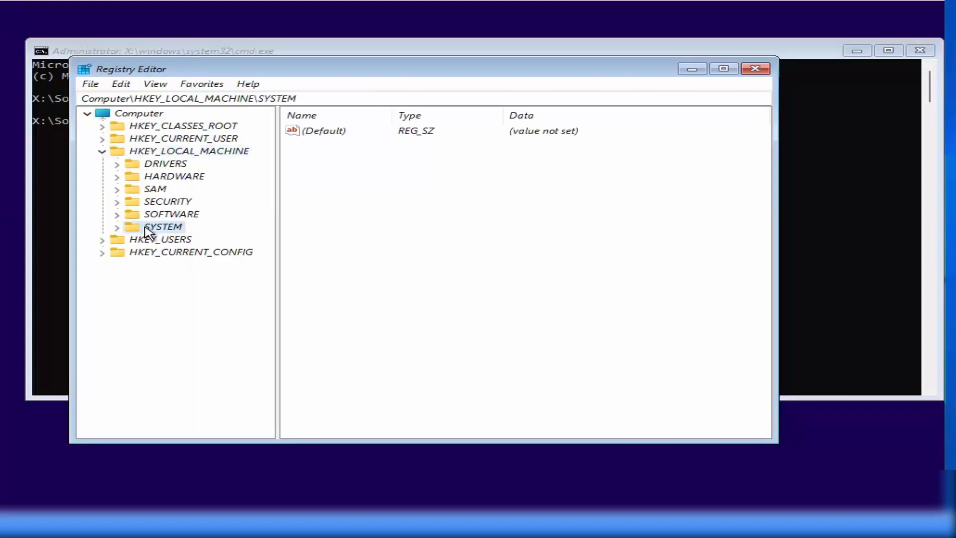
left_click(117, 229)
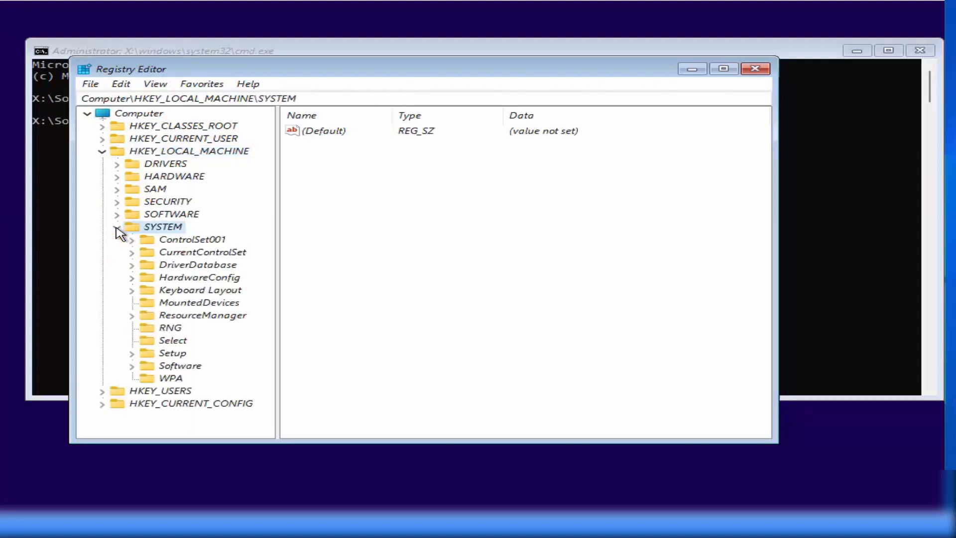
left_click(168, 354)
left_click(131, 354)
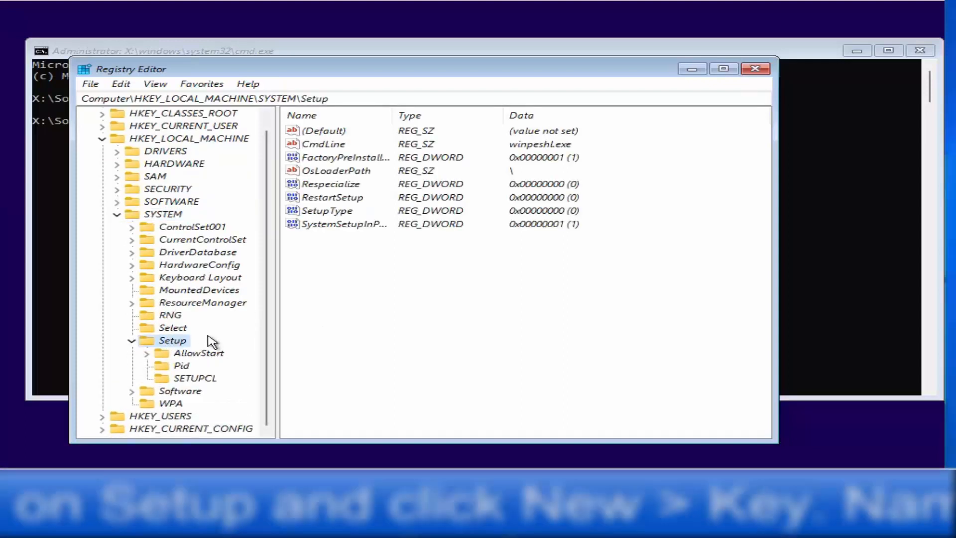
Step: Create a new key under Setup named LabConfig
right_click(172, 344)
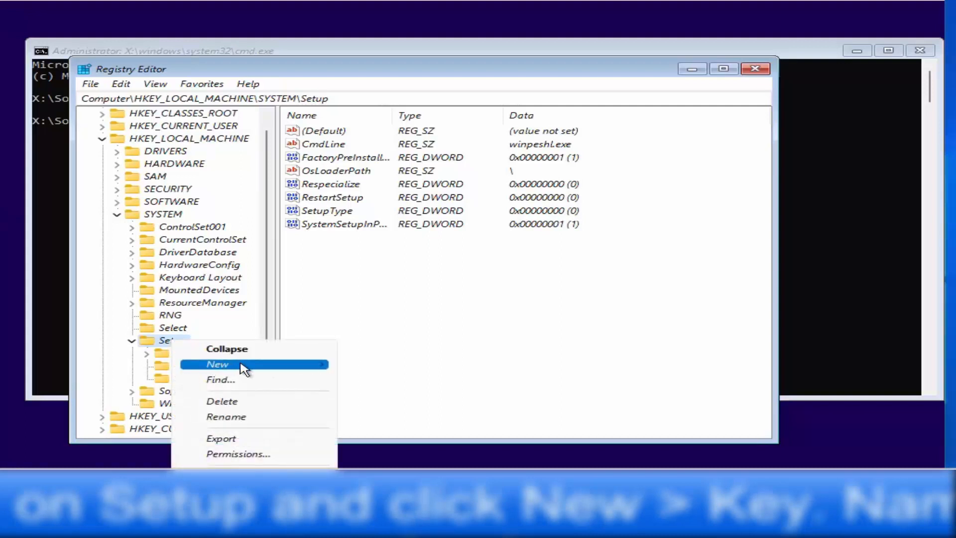
mouse_move(244, 369)
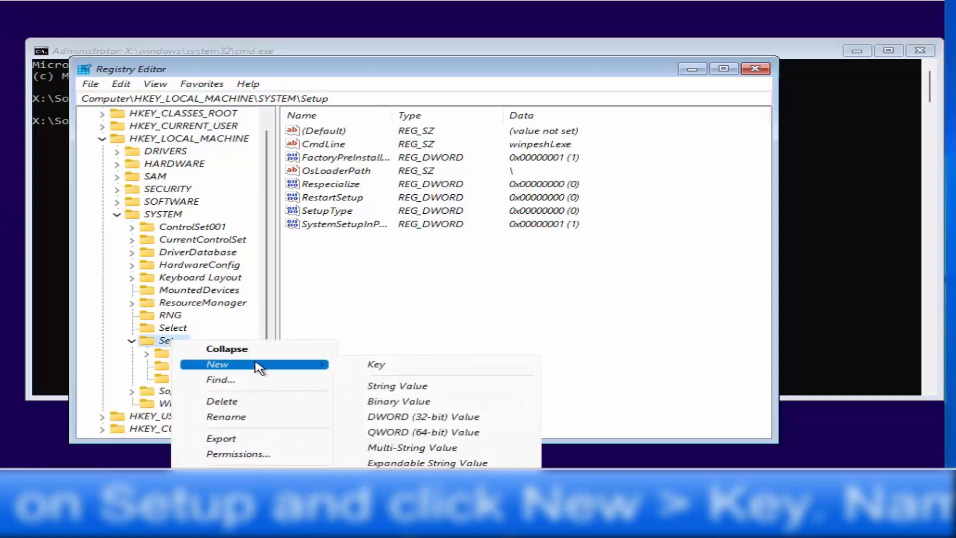
left_click(368, 370)
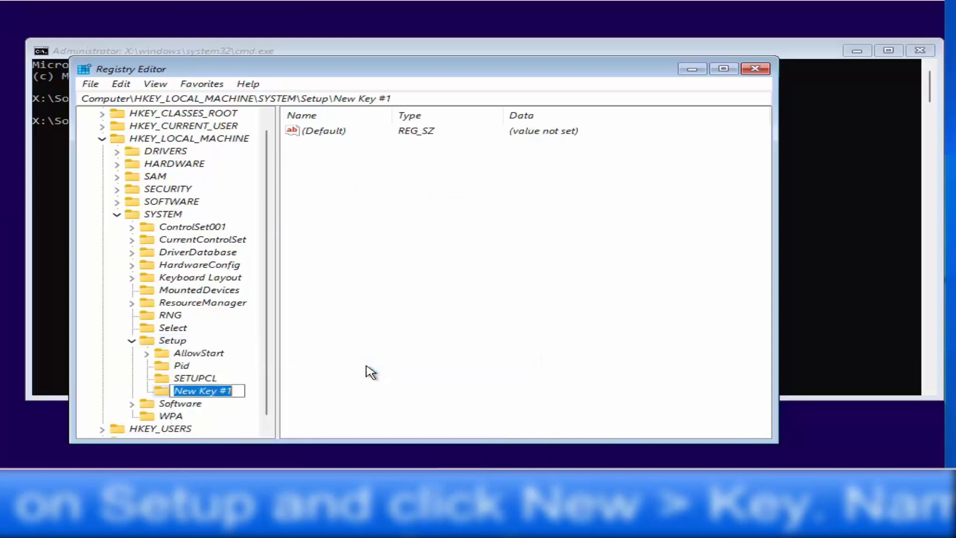
key("BackSpace")
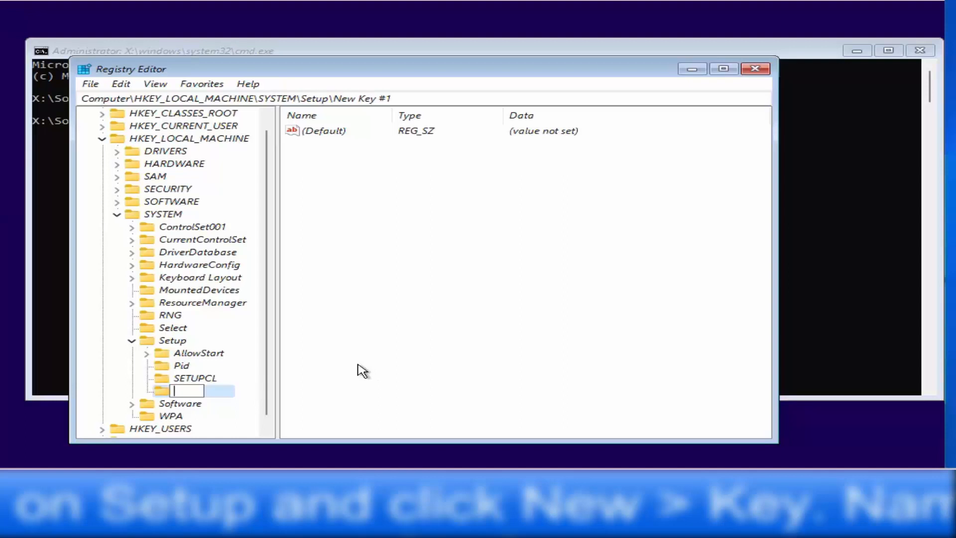
type("LabConfig")
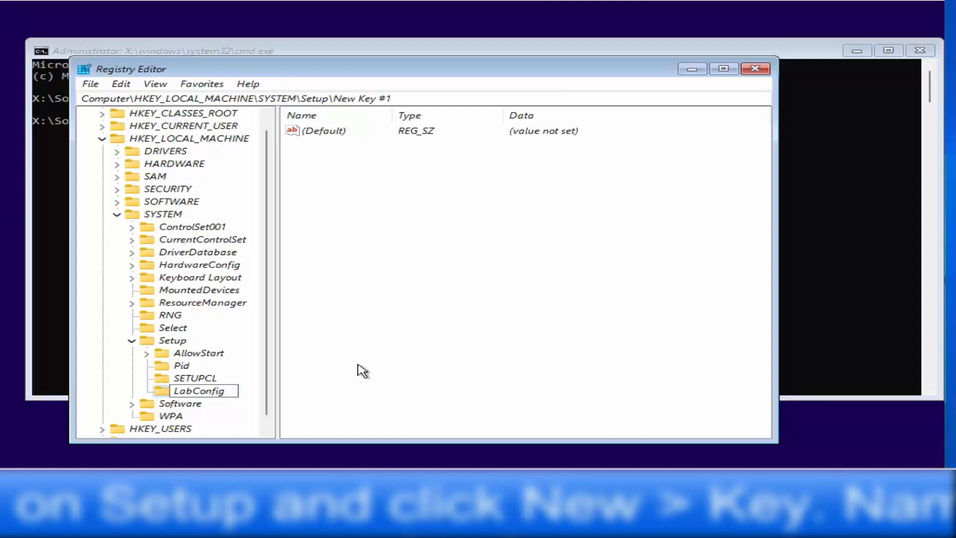
left_click(190, 394)
left_click_drag(176, 391, 227, 391)
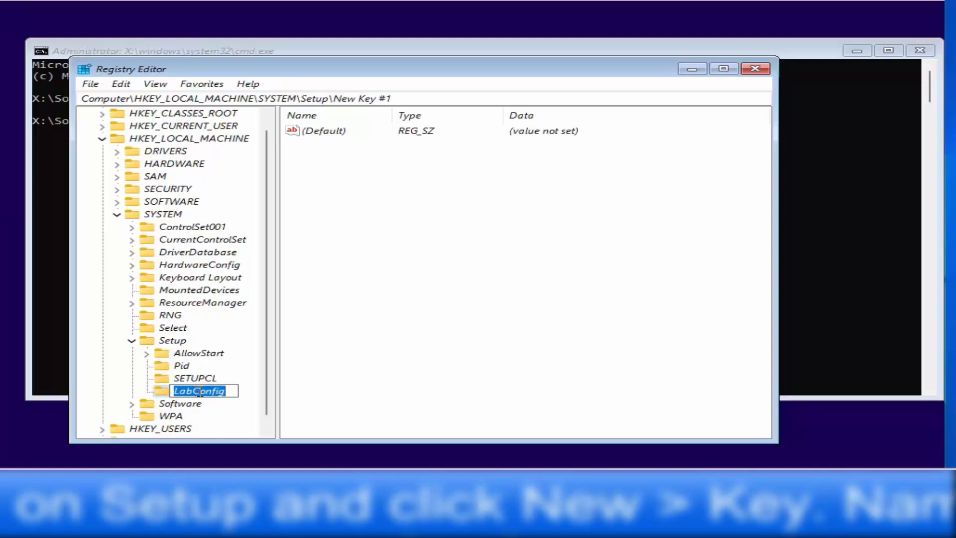
left_click(230, 391)
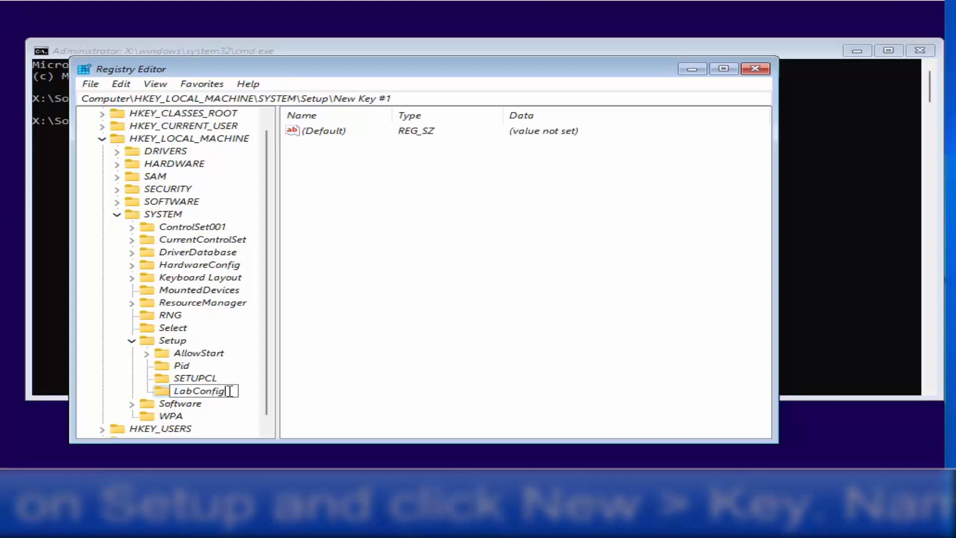
key("Return")
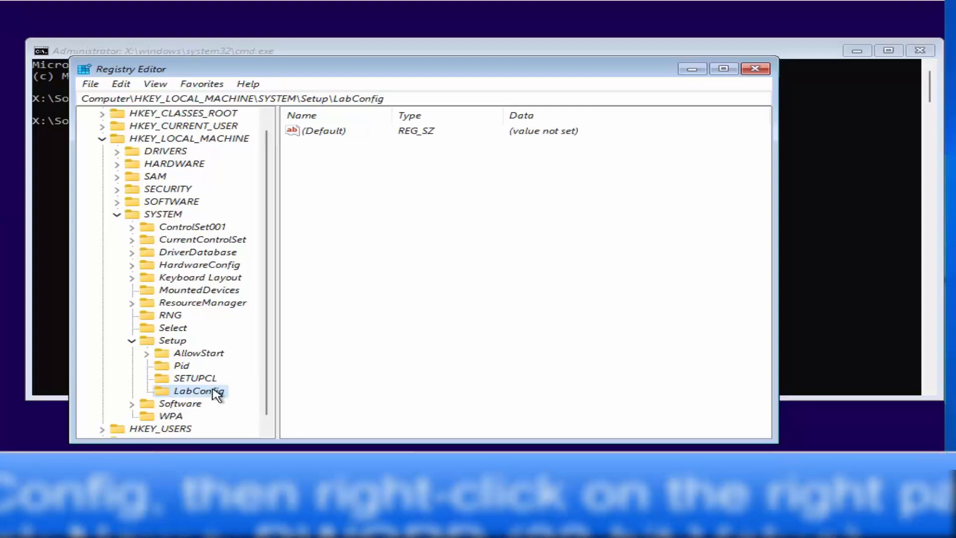
Step: Add a DWORD (32-bit) value named BypassTPMCheck inside LabConfig
left_click(394, 195)
right_click(393, 196)
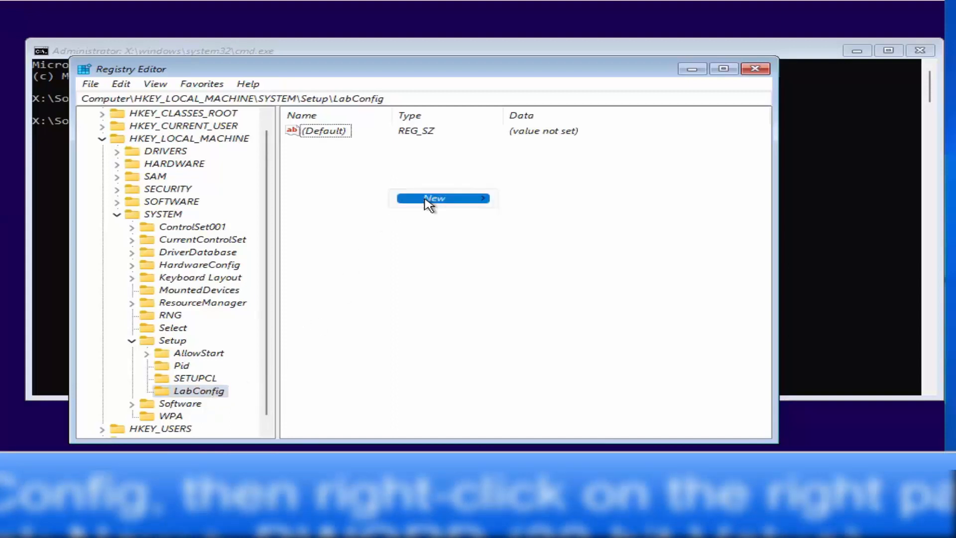
mouse_move(459, 200)
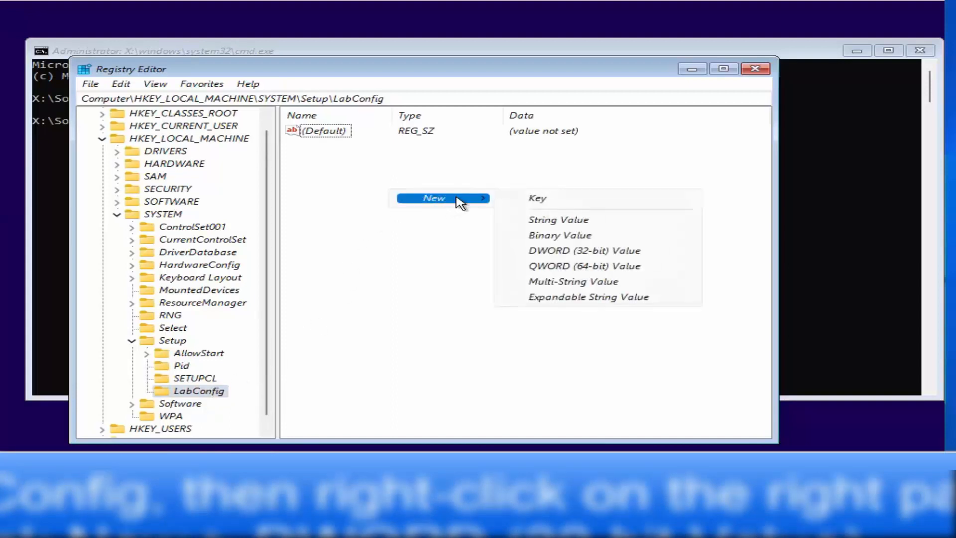
left_click(577, 252)
type("BypassTPMCheck")
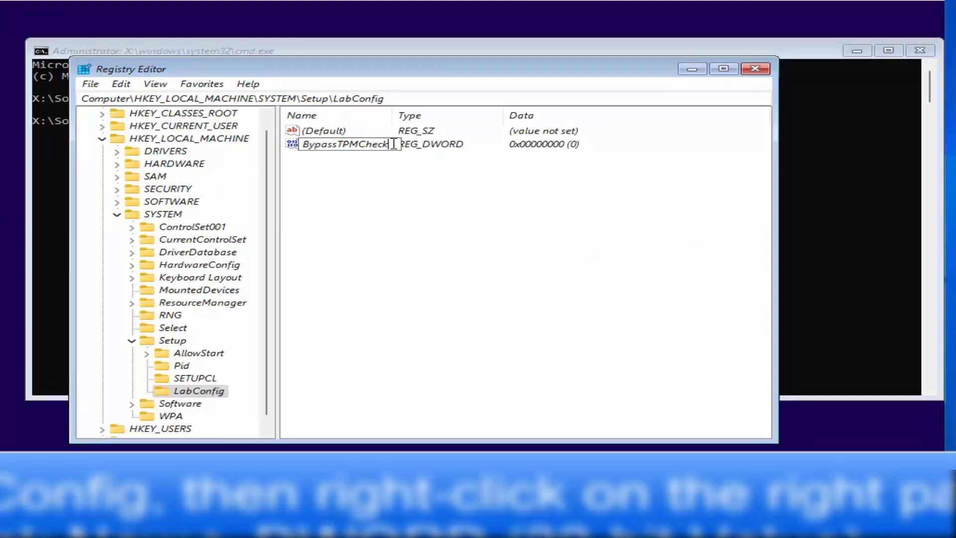
left_click_drag(394, 144, 305, 144)
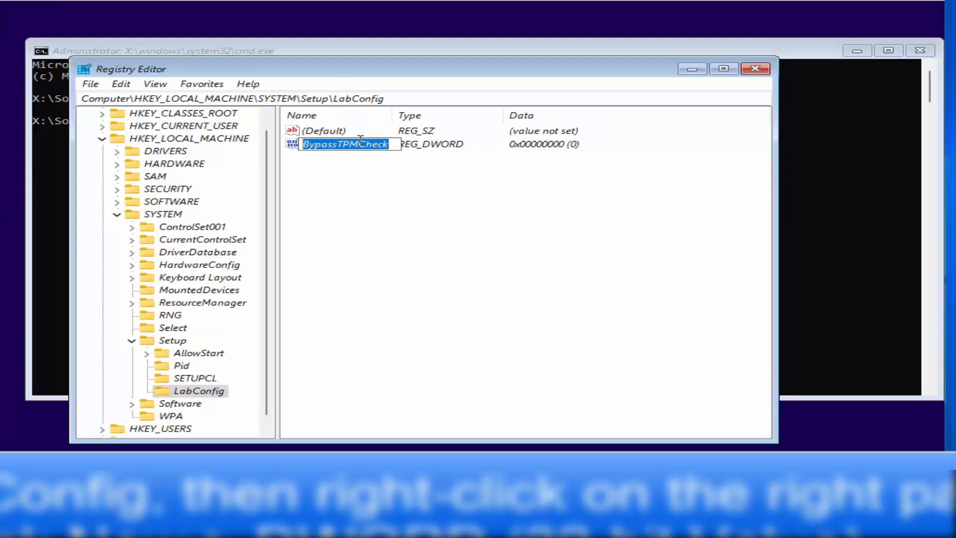
key("Return")
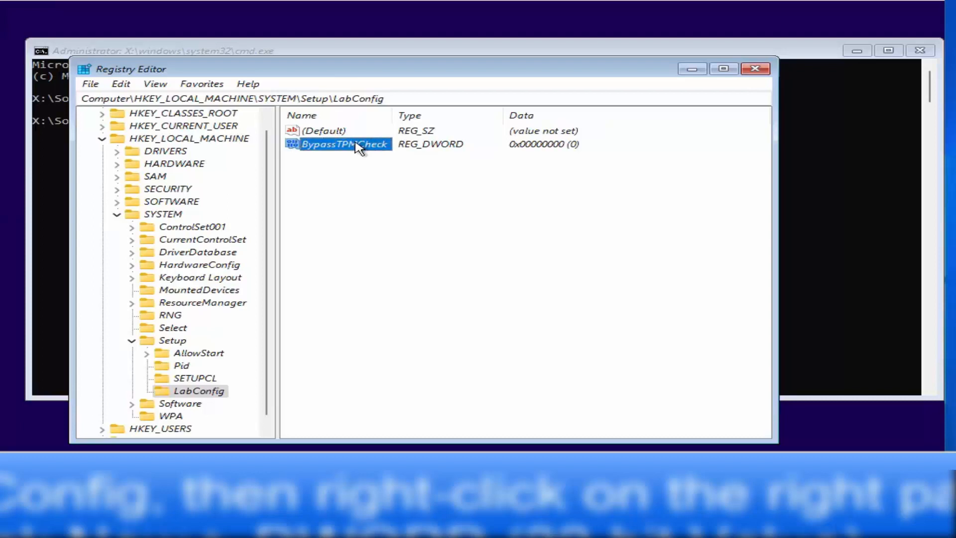
Step: Set BypassTPMCheck's value data to 1
right_click(359, 146)
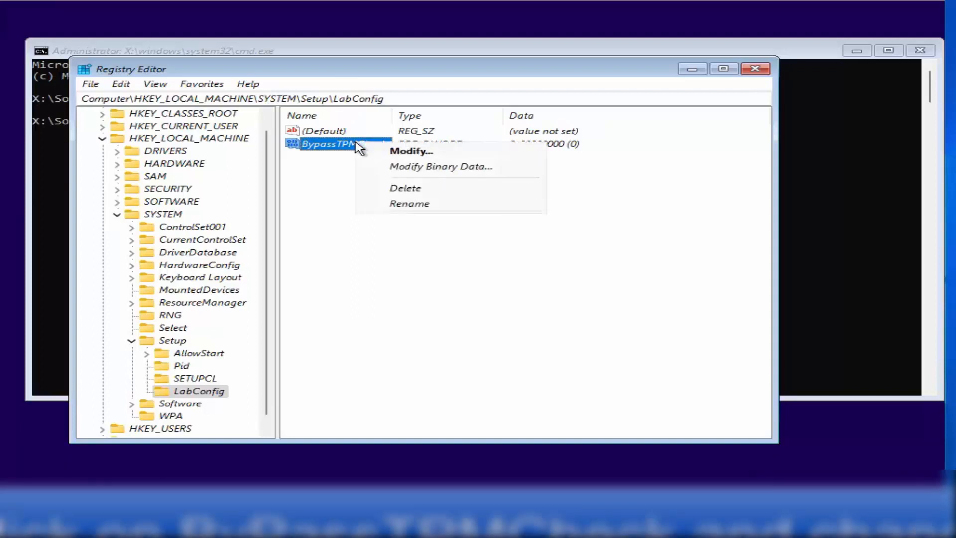
left_click(405, 152)
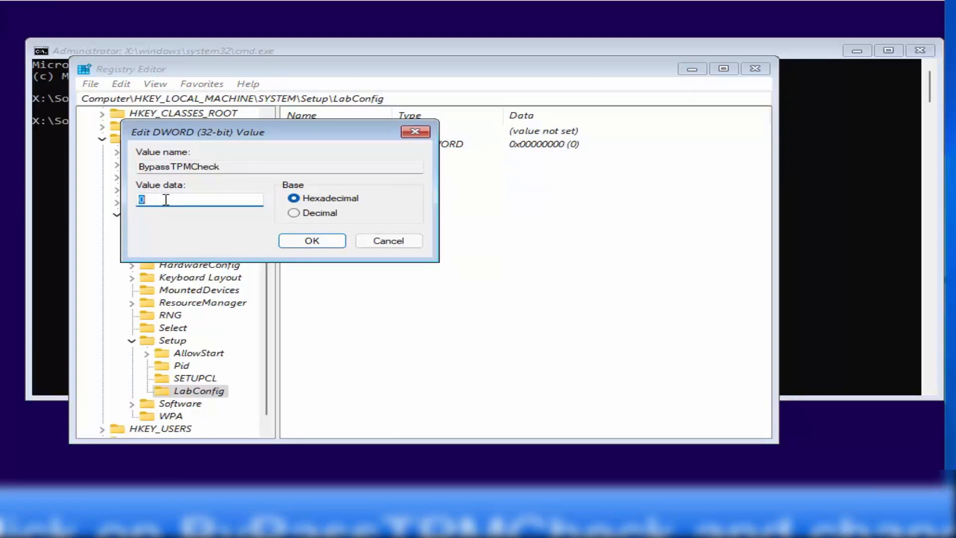
type("1")
left_click(293, 244)
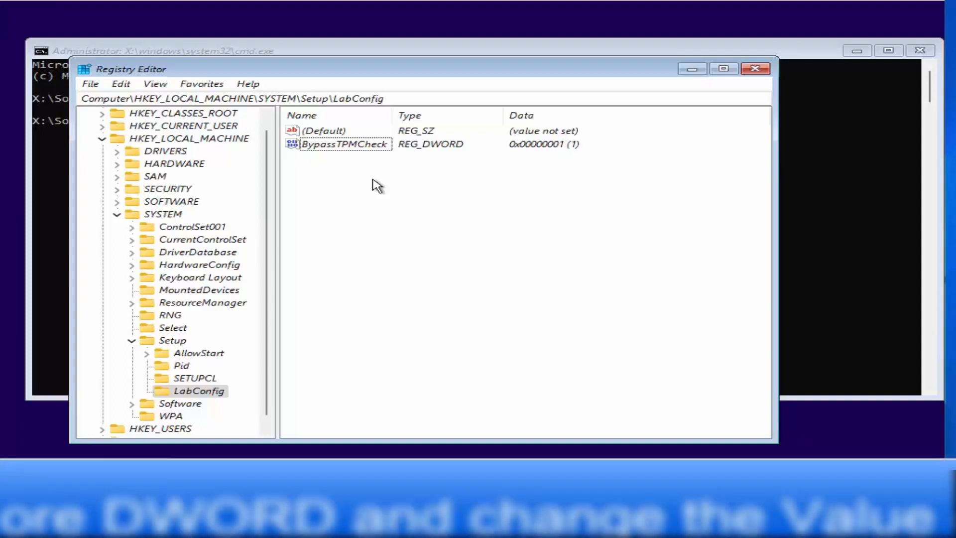
Step: Add another DWORD value in LabConfig named BypassSecureBootCheck
right_click(377, 186)
mouse_move(391, 189)
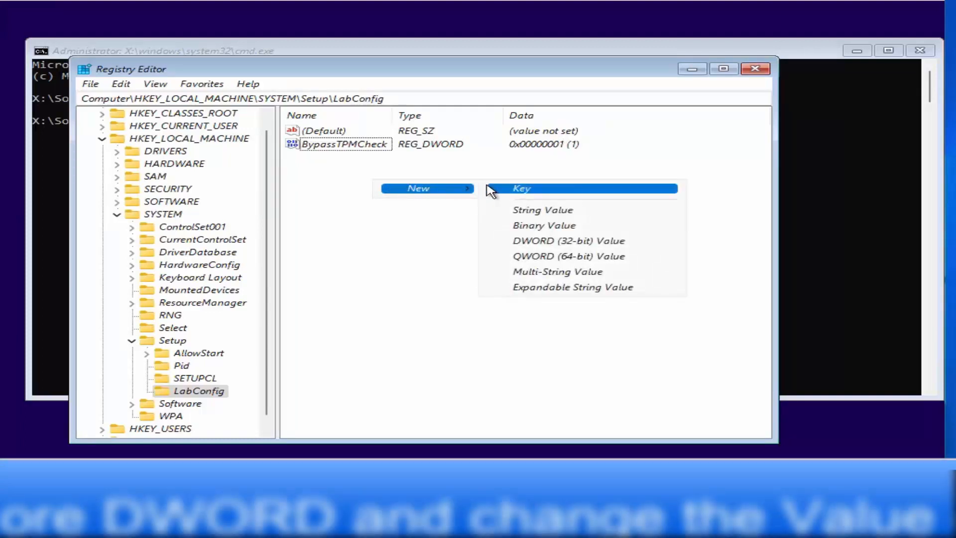
left_click(533, 243)
type("BypassSecureBootCheck")
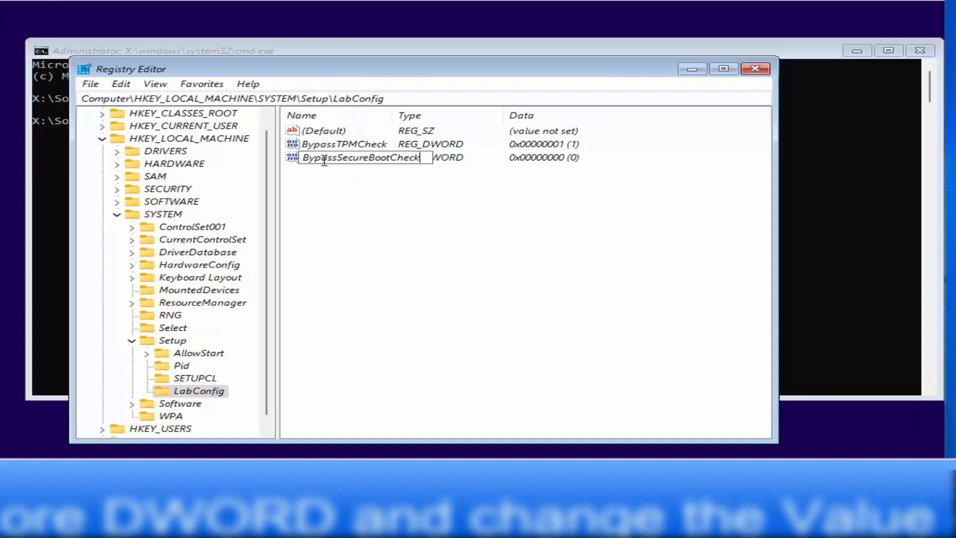
left_click(411, 163)
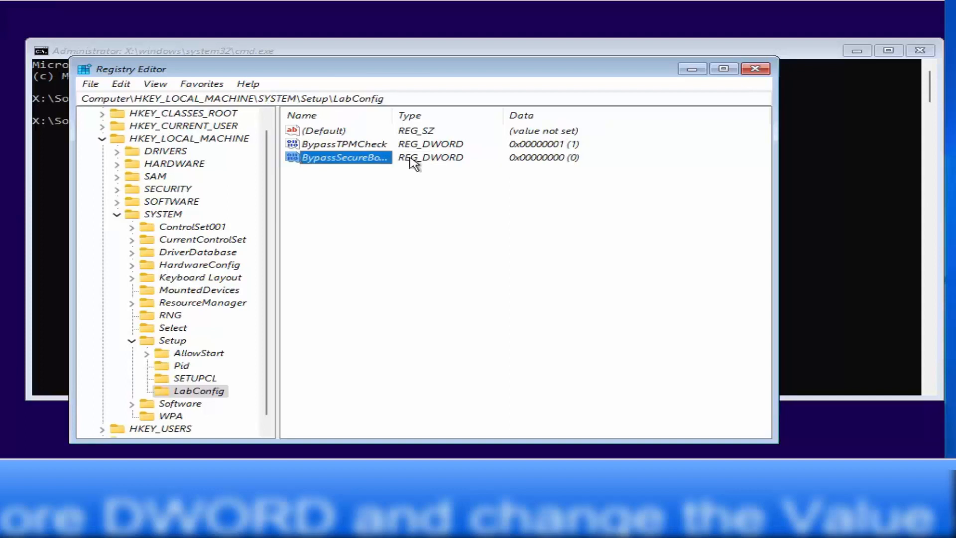
Step: Set BypassSecureBootCheck's data to 1 and widen the Name column
right_click(377, 162)
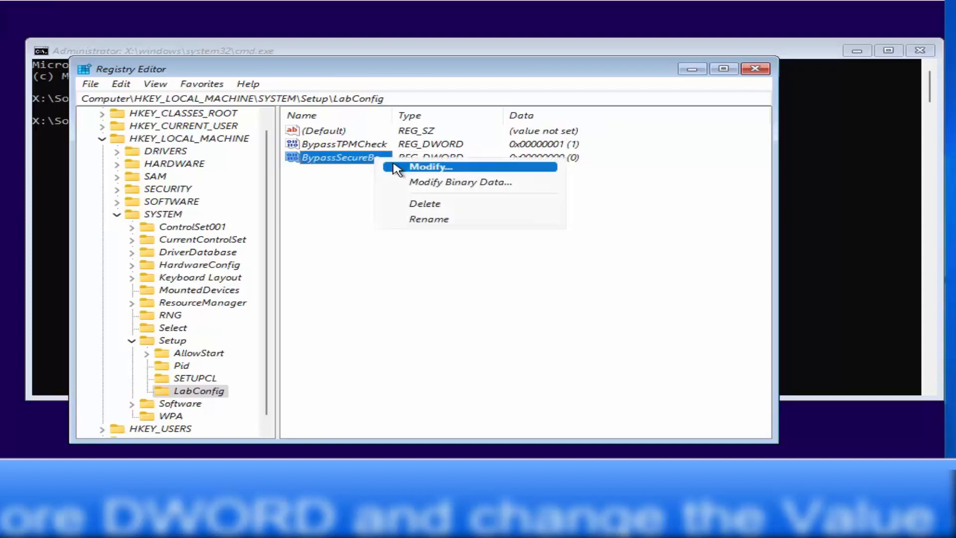
left_click(397, 168)
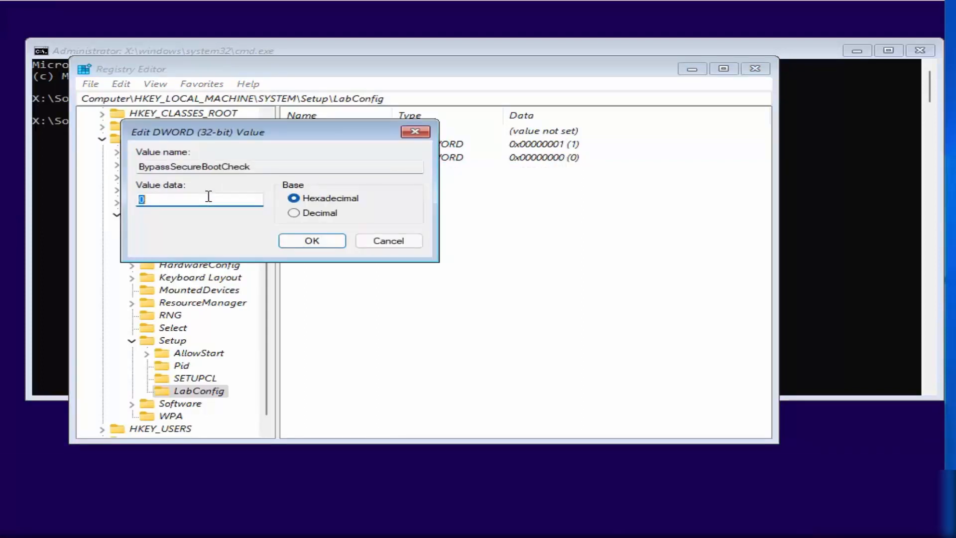
type("1")
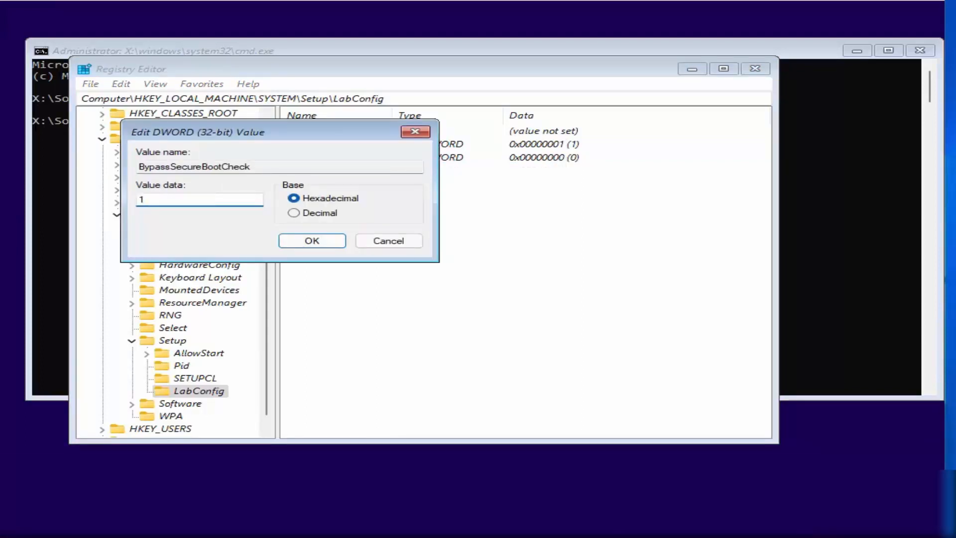
left_click(308, 244)
left_click_drag(393, 116, 448, 123)
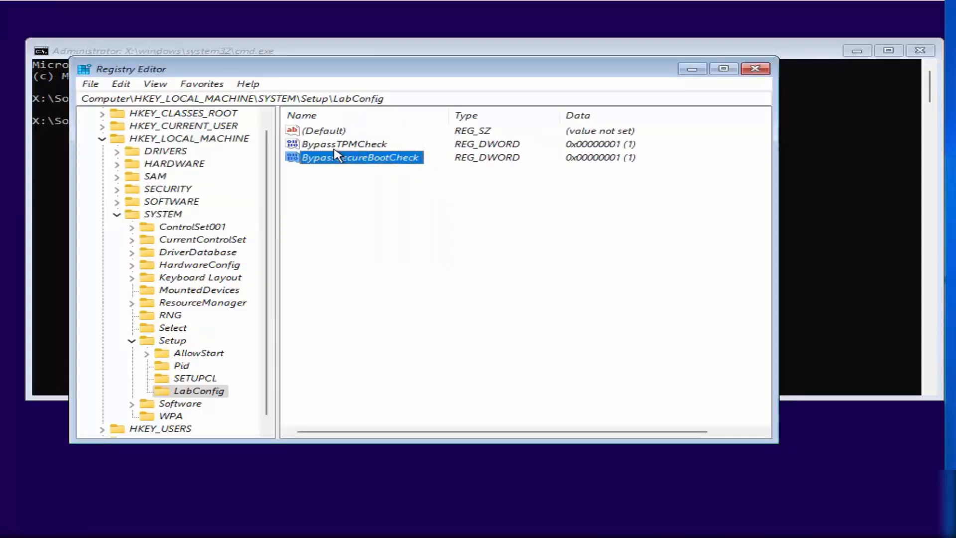
key("Up")
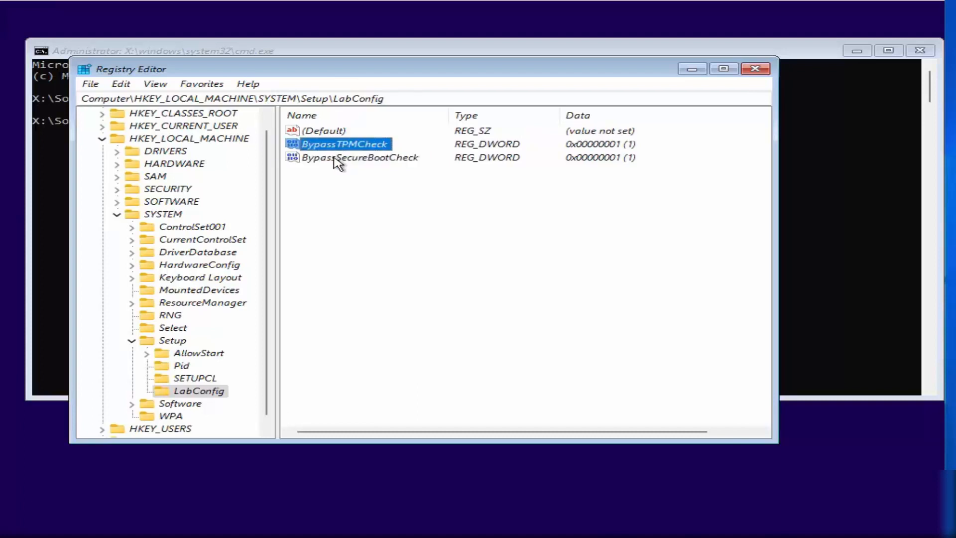
left_click(335, 158)
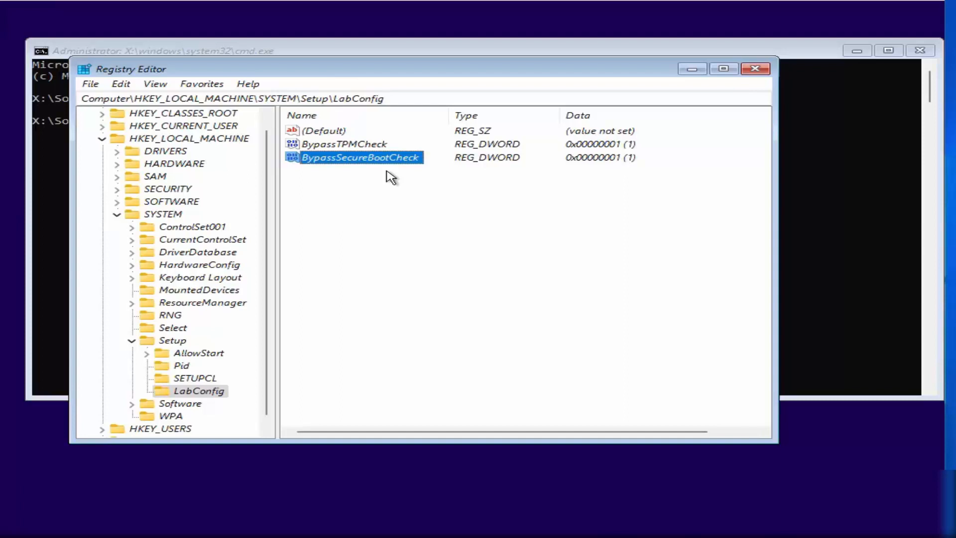
left_click(360, 147)
left_click(367, 160)
Step: Close Registry Editor and Command Prompt, pick the German keyboard, and start the installation
left_click(754, 69)
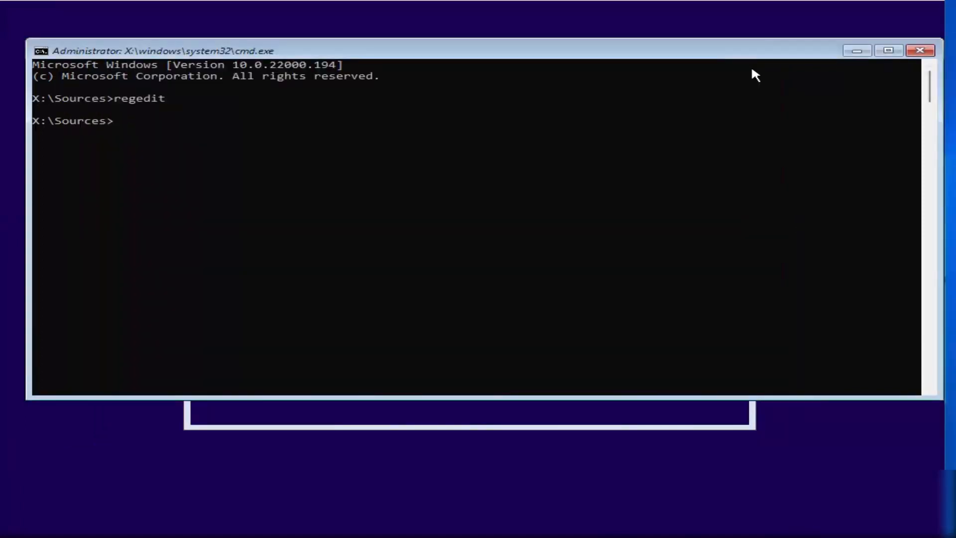
left_click(916, 54)
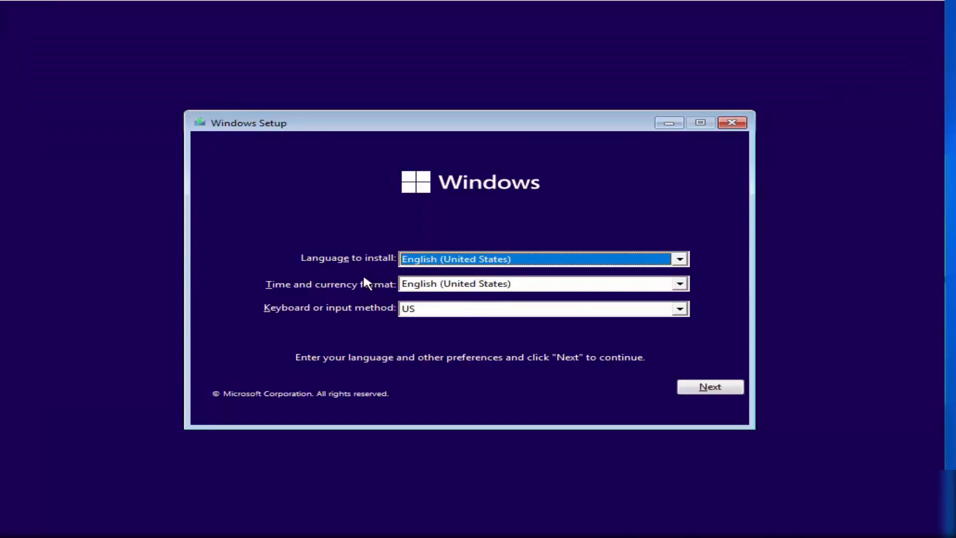
left_click(433, 309)
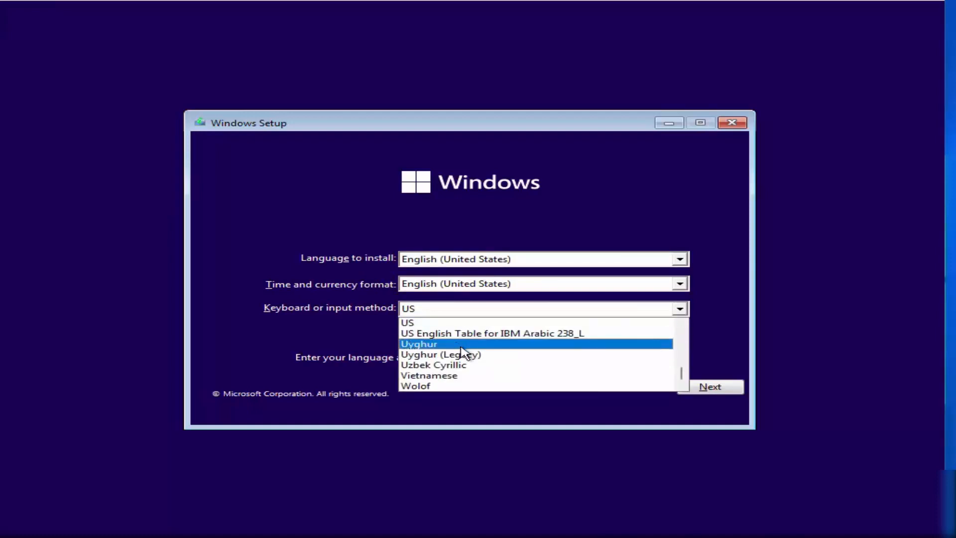
scroll(463, 352, "down", 1)
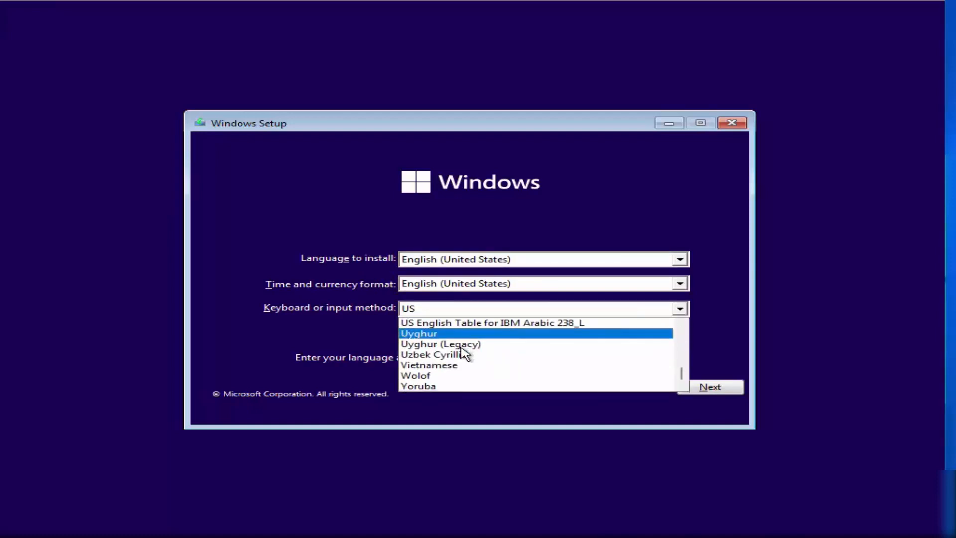
key("g")
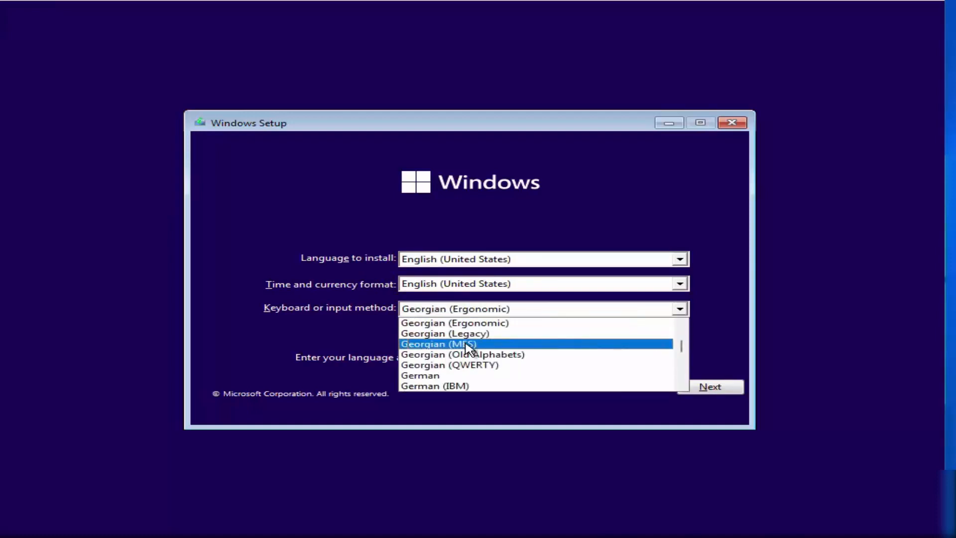
left_click(453, 375)
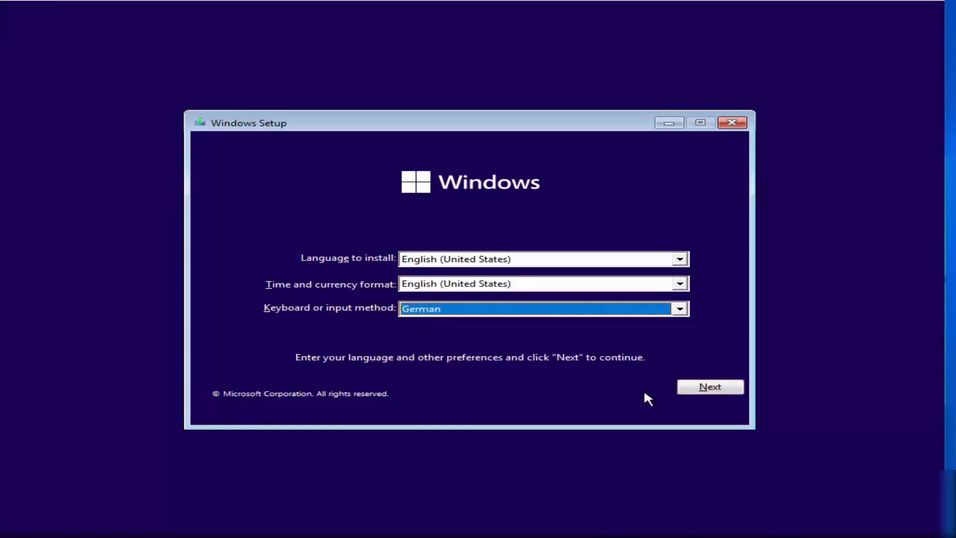
left_click(706, 388)
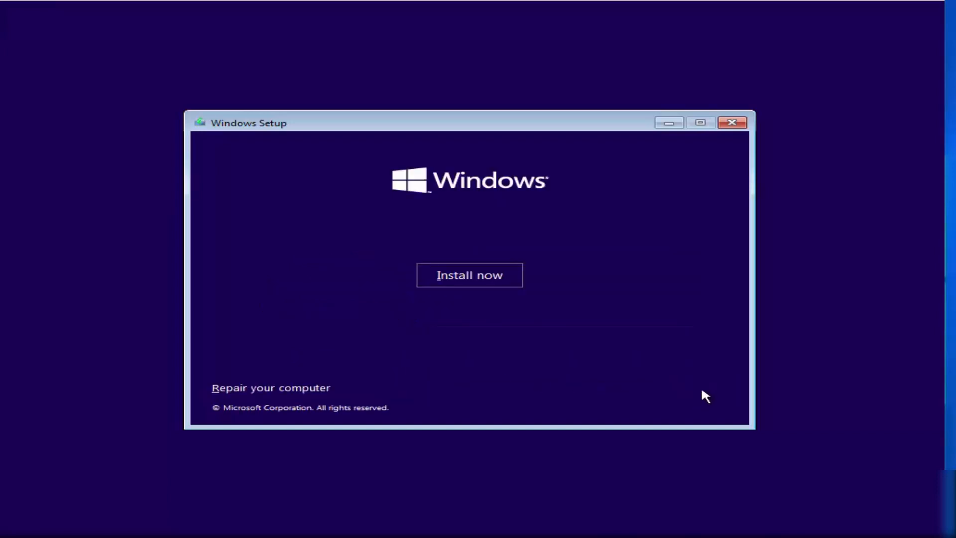
left_click(477, 281)
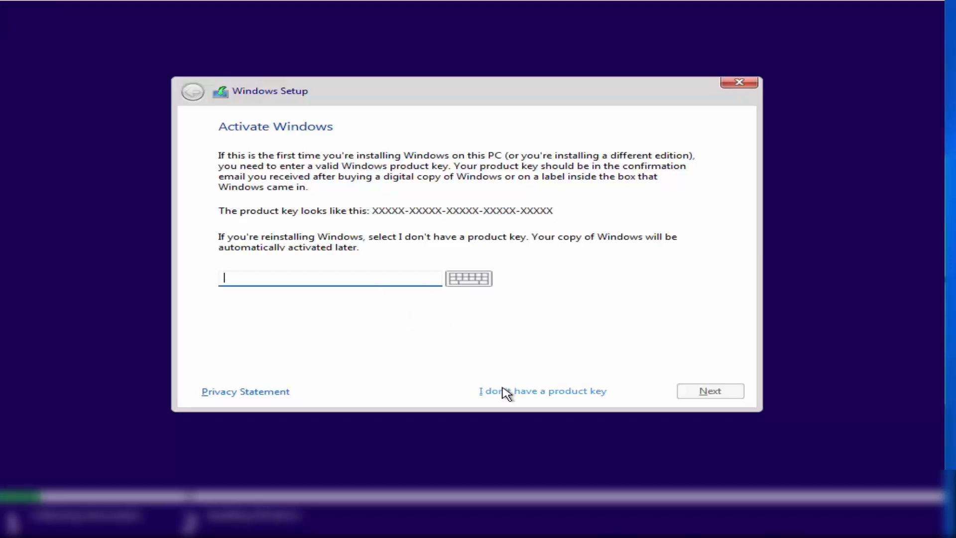
Step: Choose Windows 11 Pro without a product key, accept the license, and pick Custom install
left_click(527, 393)
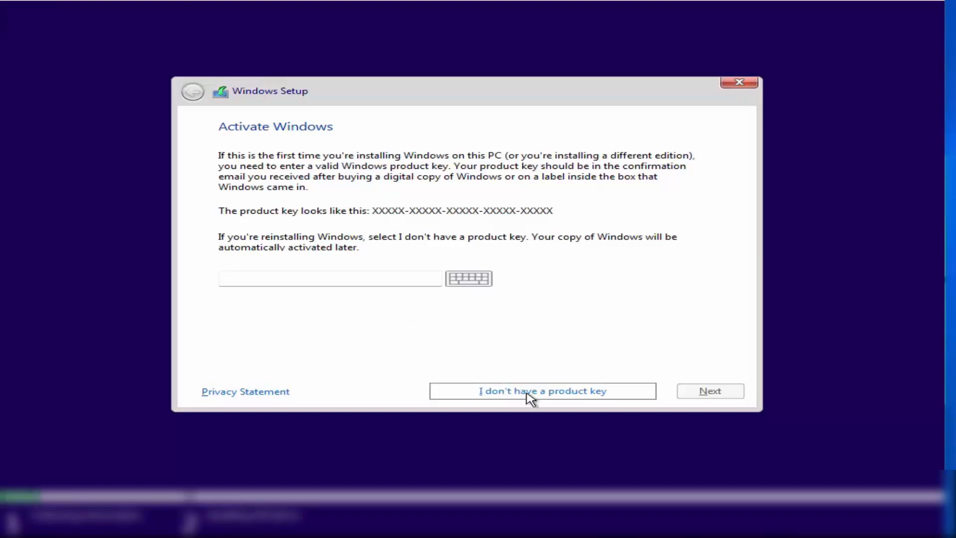
left_click(282, 242)
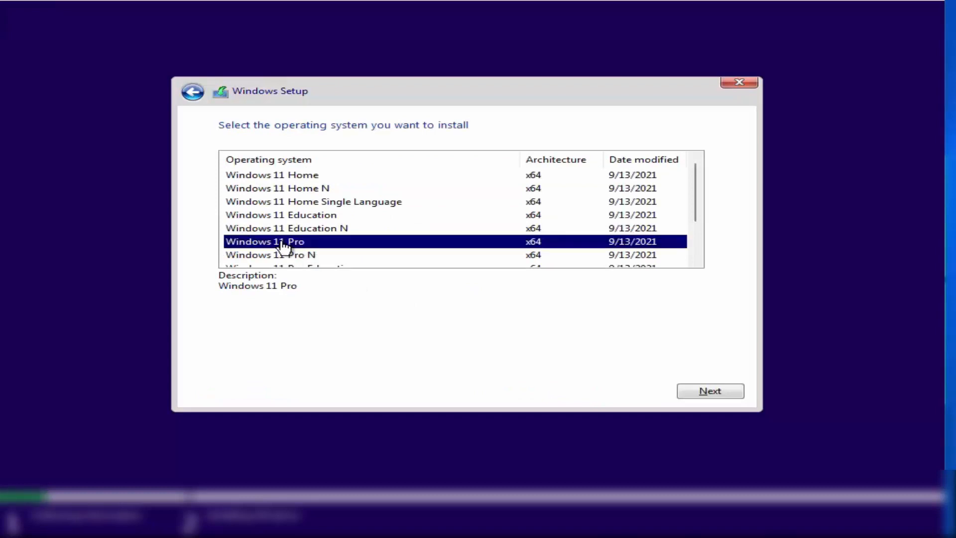
left_click(706, 396)
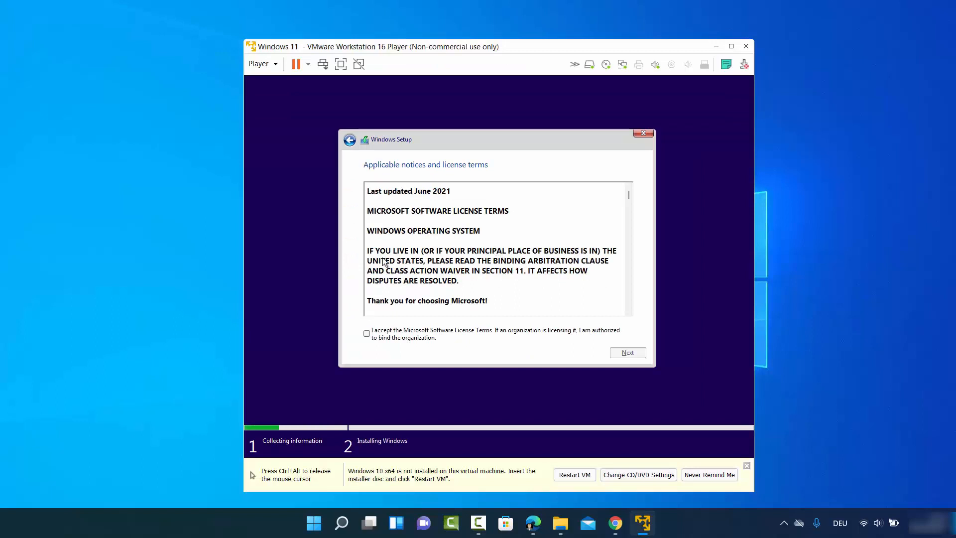
left_click(367, 333)
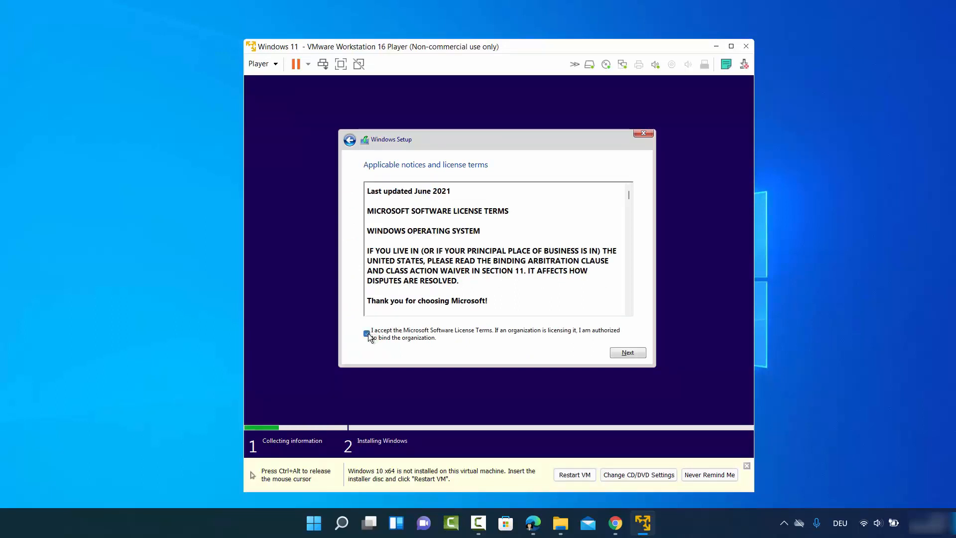
left_click(628, 353)
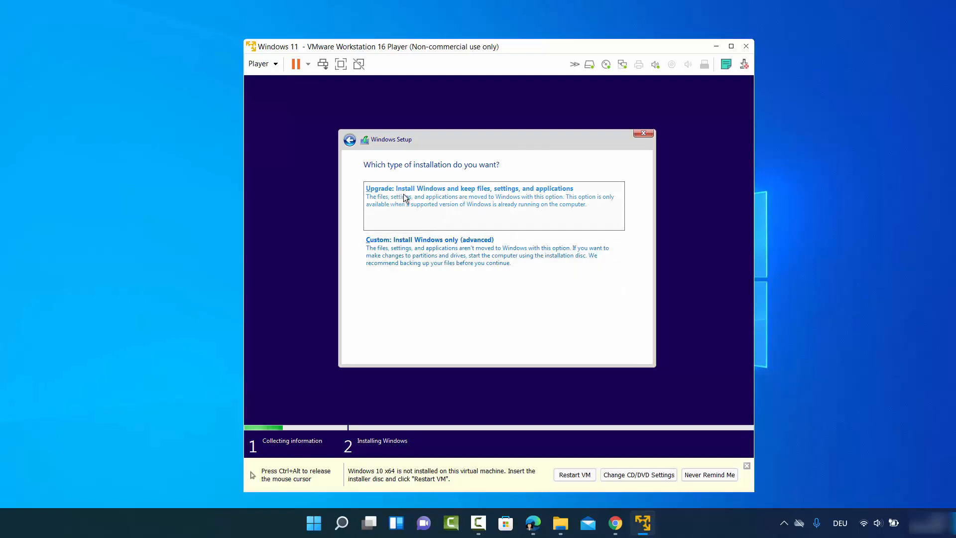
left_click(439, 254)
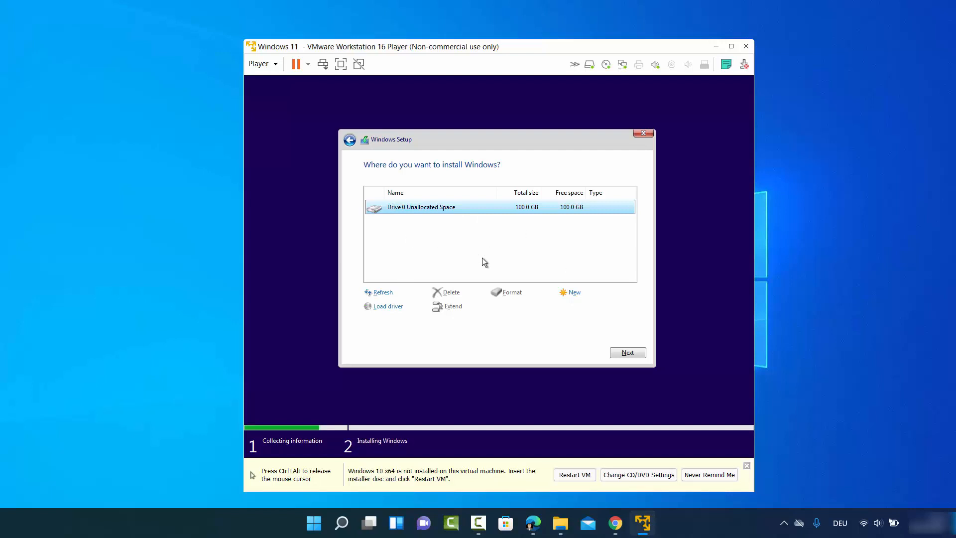
Step: Install Windows onto Drive 0's unallocated space and wait for the country page
left_click(626, 353)
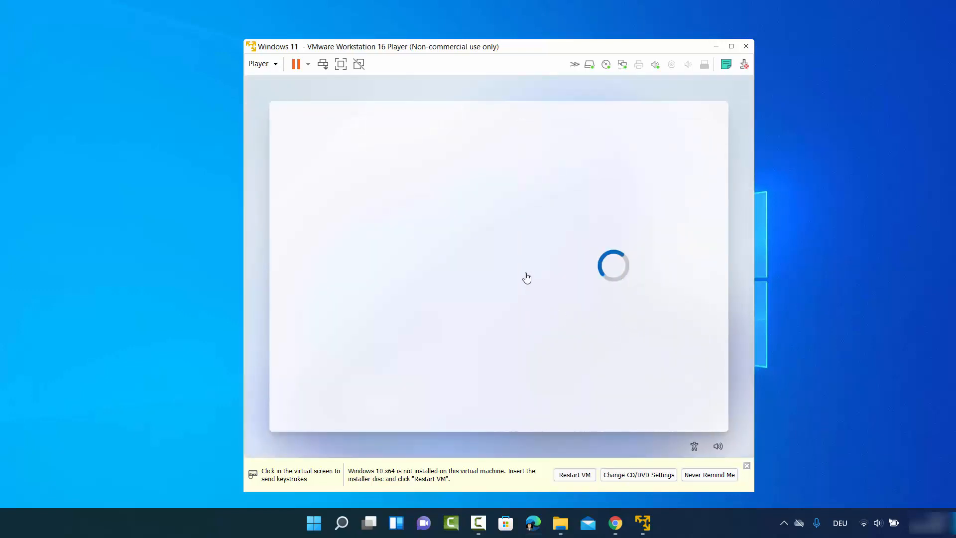
left_click(551, 232)
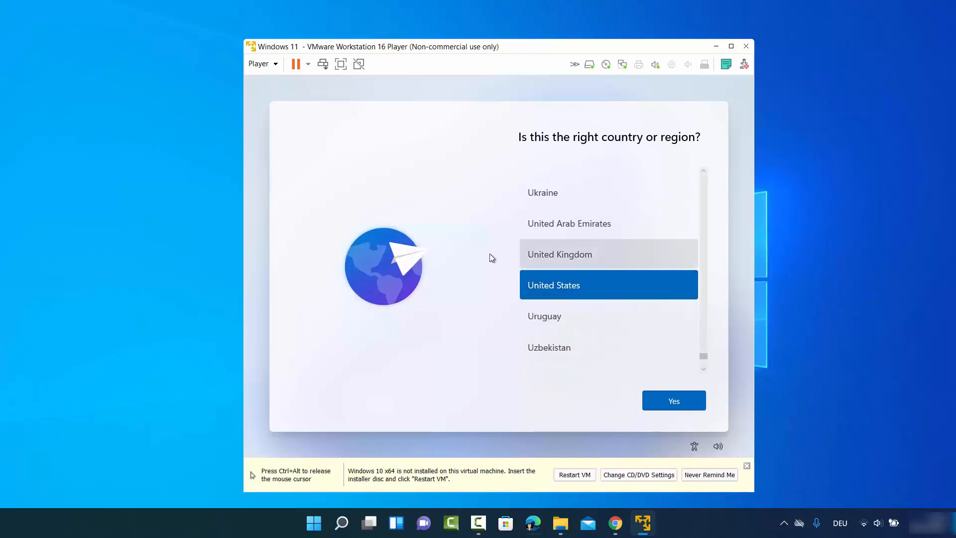
Step: Confirm United States as the region, choose the German keyboard, and skip a second layout
left_click(670, 399)
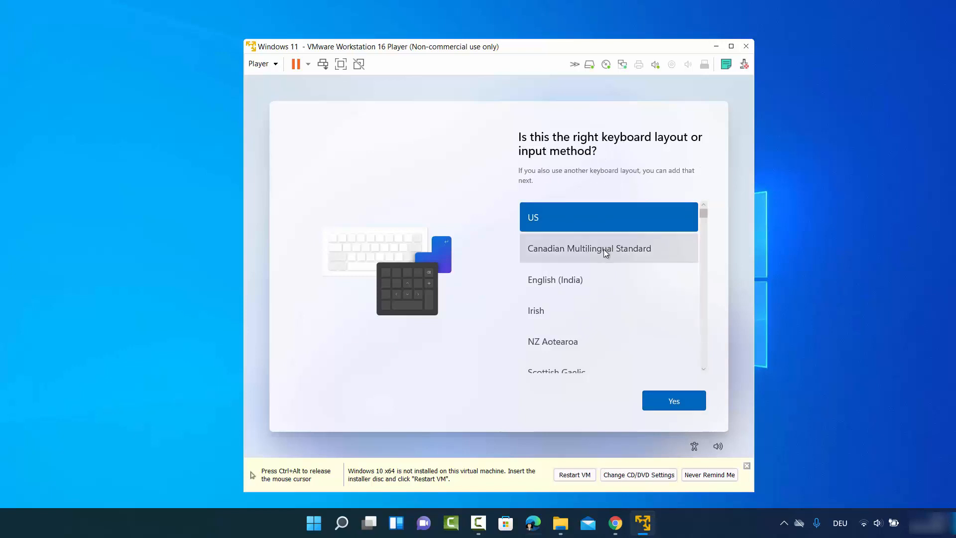
scroll(603, 249, "down", 3)
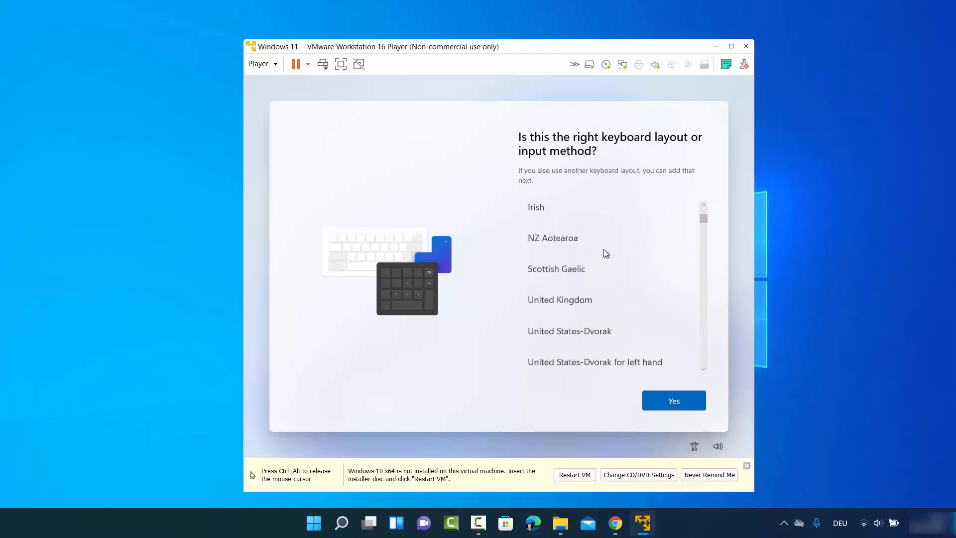
scroll(604, 249, "down", 2)
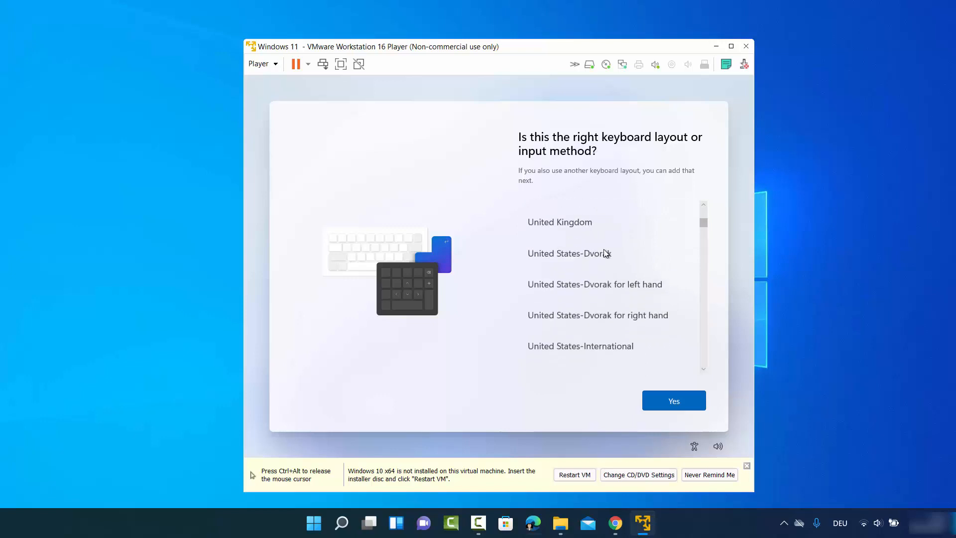
scroll(582, 274, "down", 2)
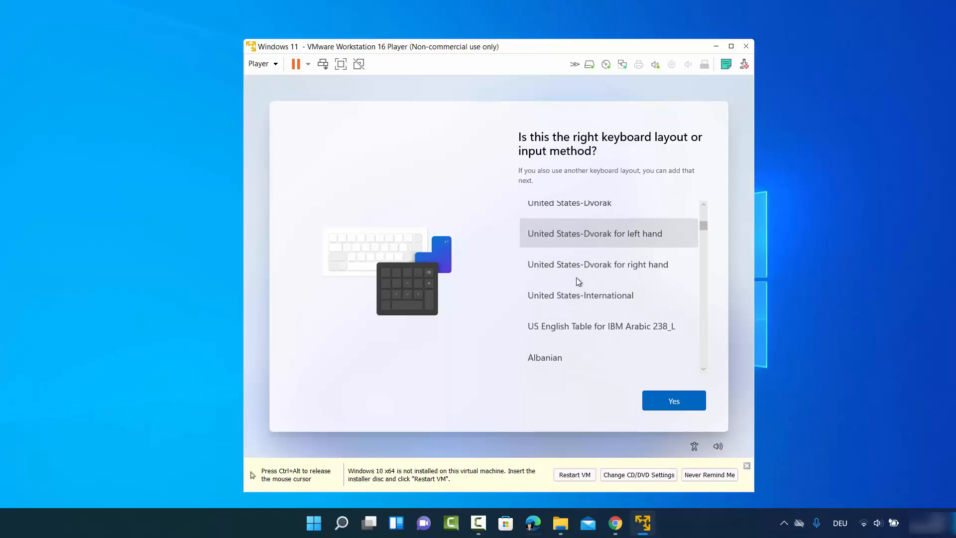
scroll(569, 282, "down", 20)
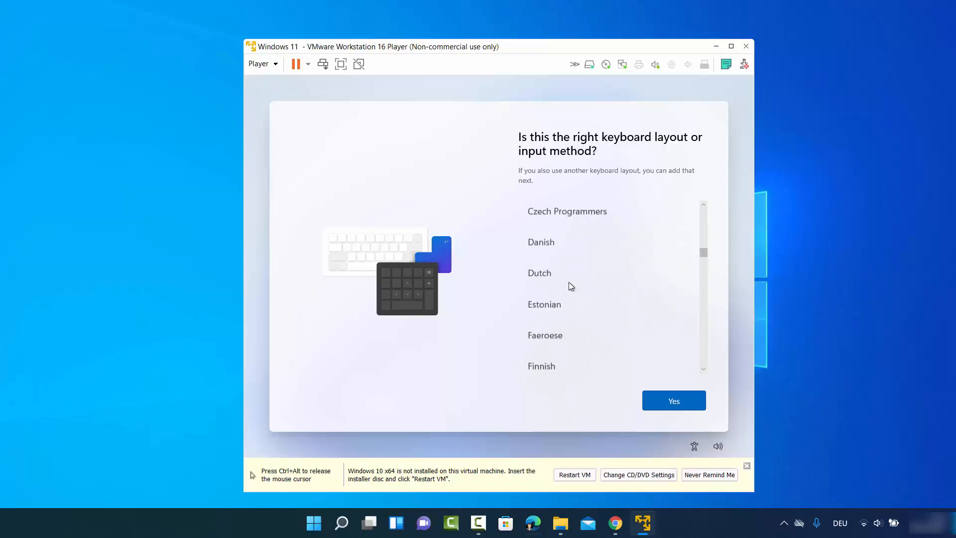
left_click(542, 277)
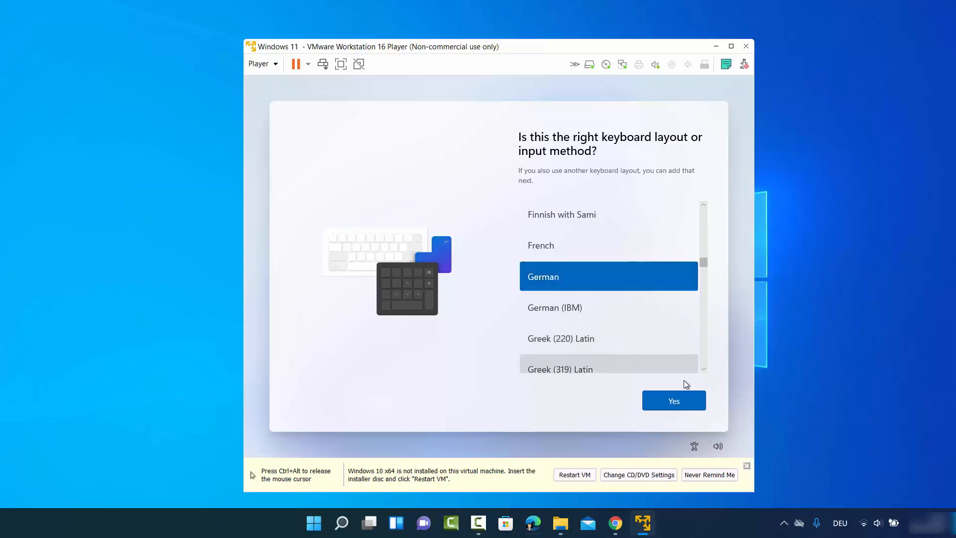
left_click(665, 398)
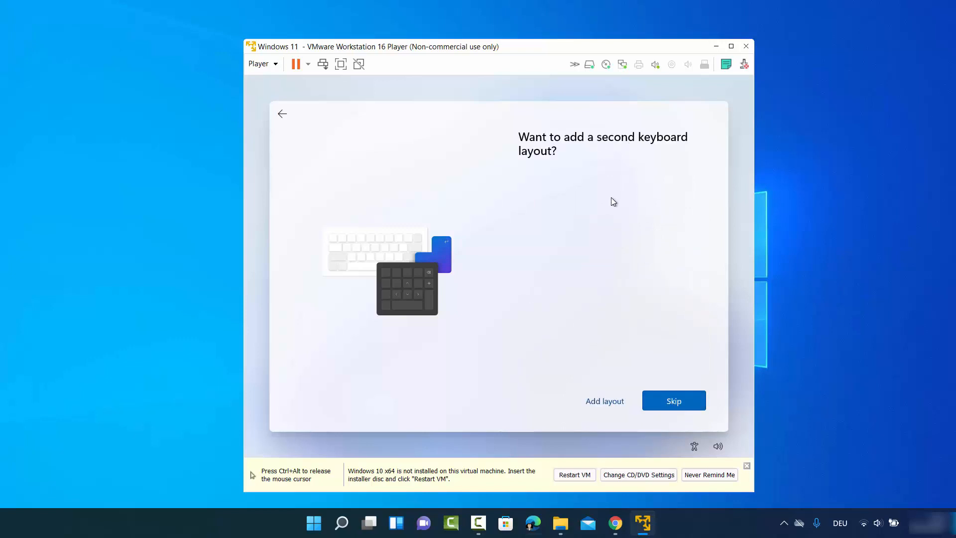
left_click(668, 400)
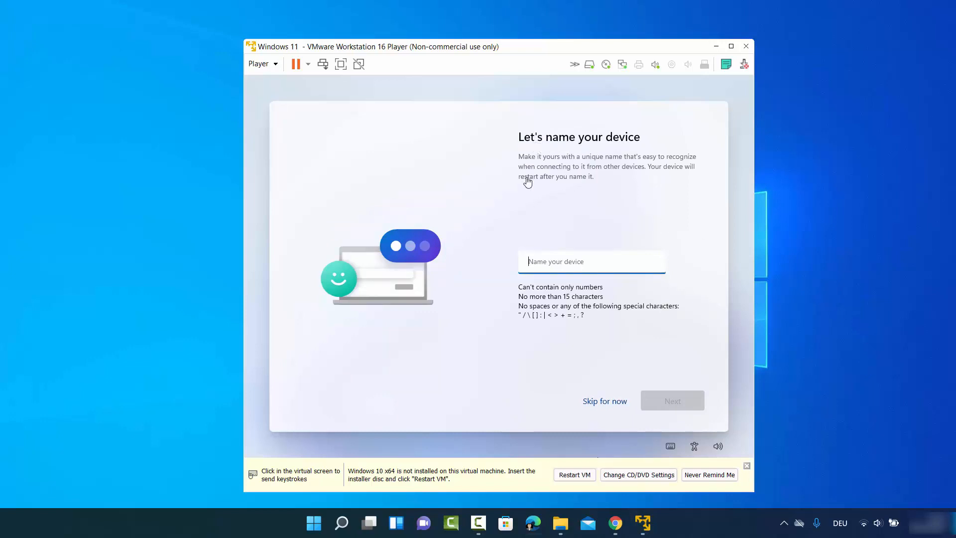
Step: Name the device codebind and continue
left_click(577, 267)
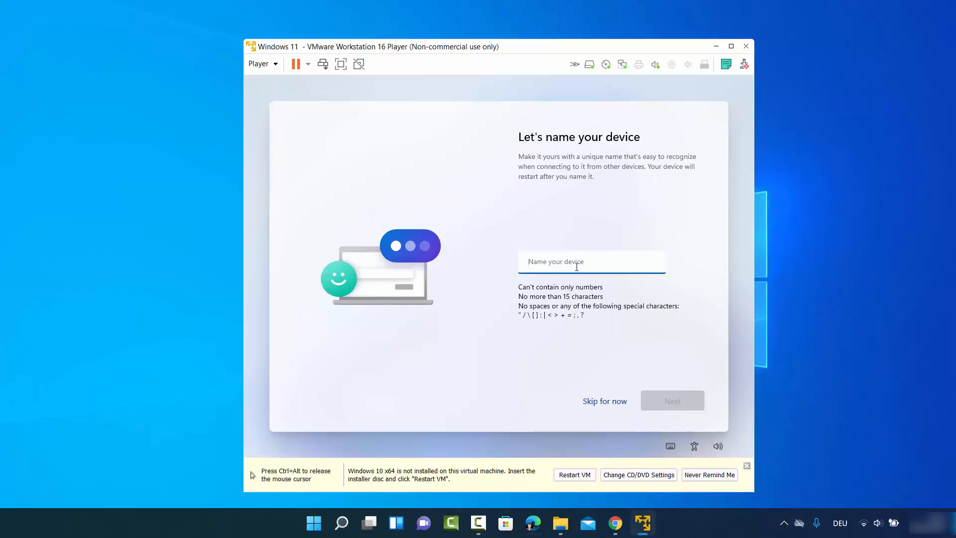
type("codebind")
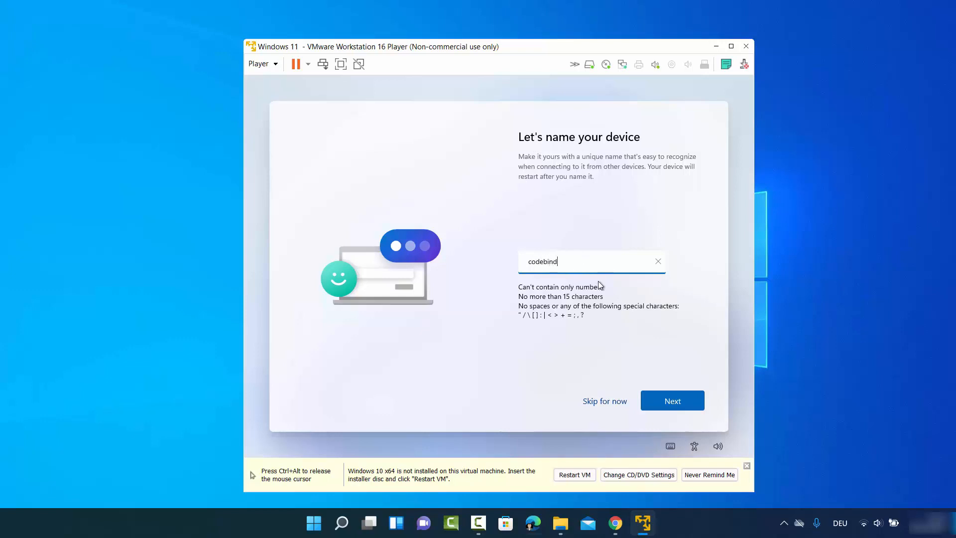
left_click(659, 396)
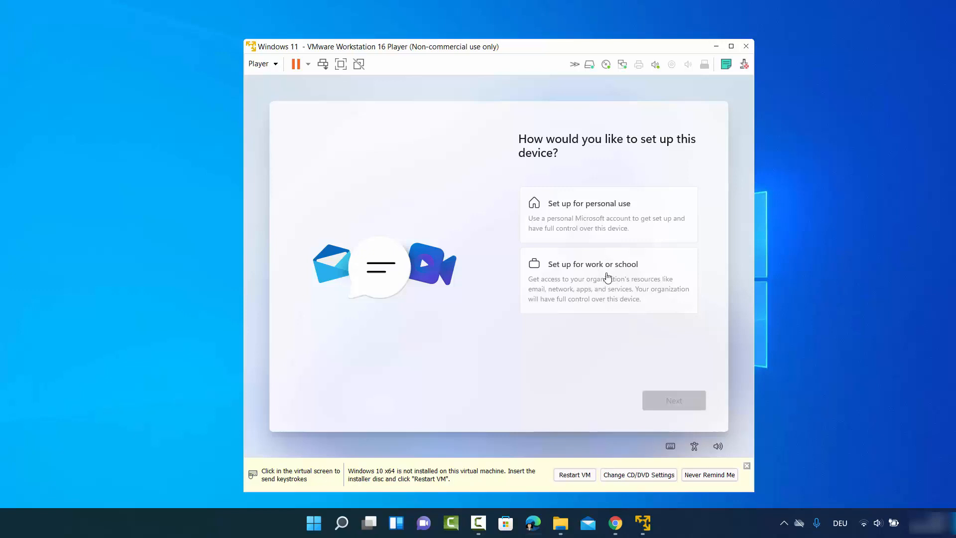
left_click(590, 208)
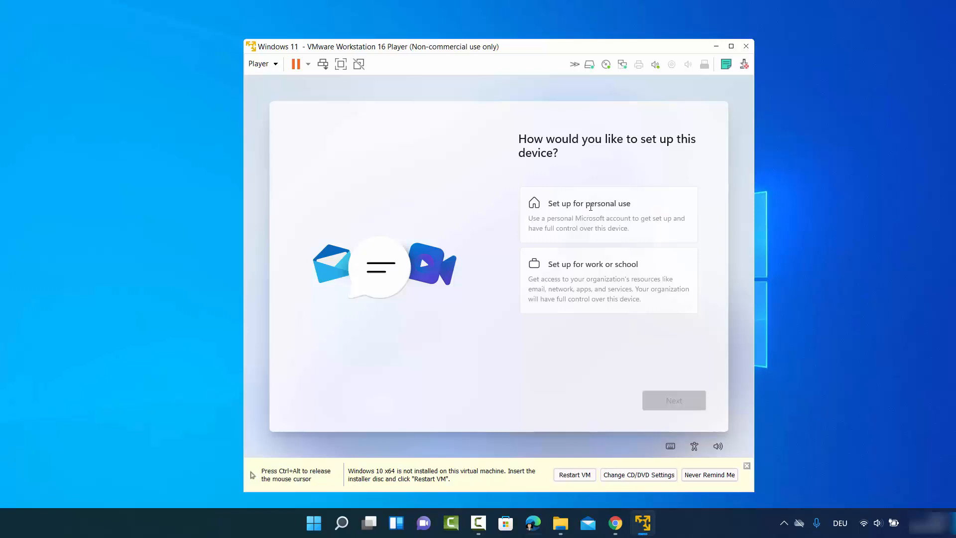
Step: Set up for personal use and choose an offline account, skipping the Microsoft account
left_click(557, 205)
left_click(681, 400)
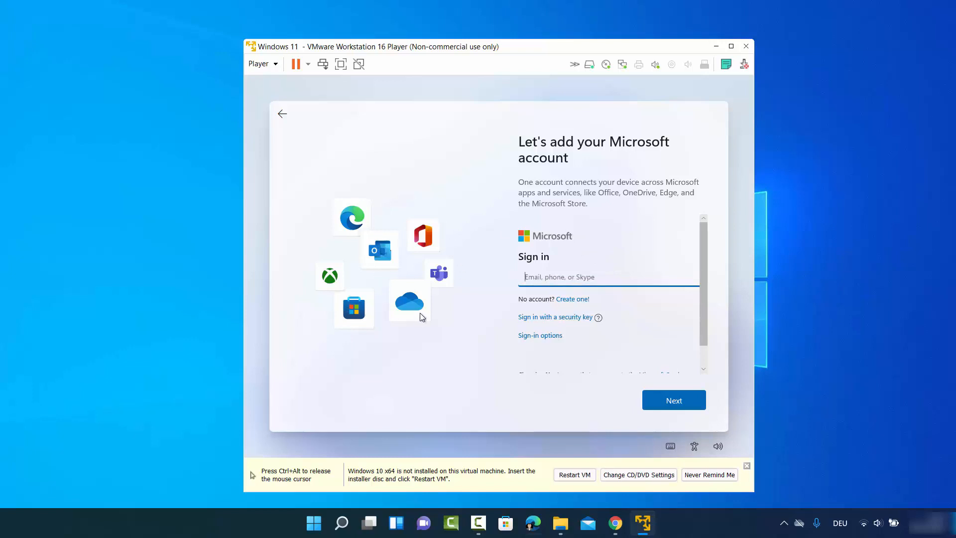
scroll(558, 306, "down", 1)
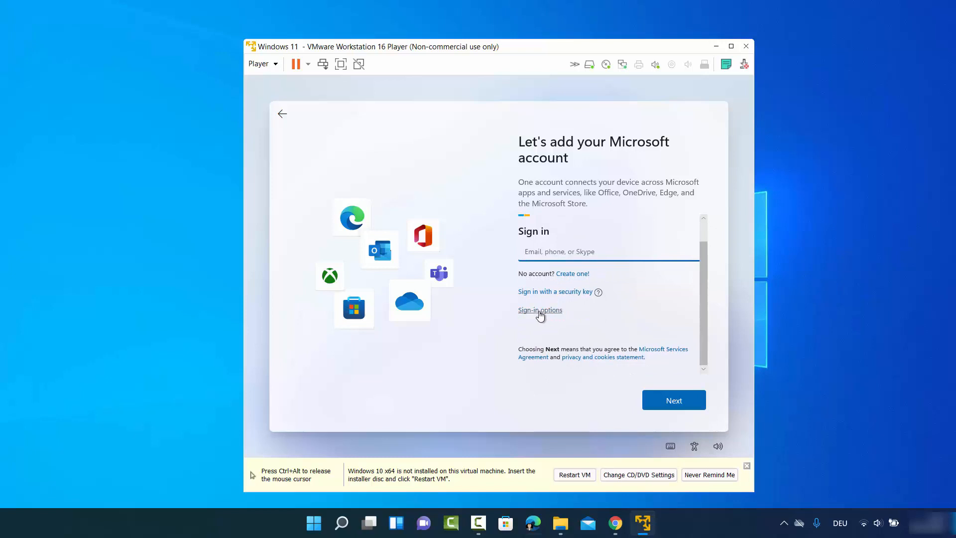
left_click(541, 311)
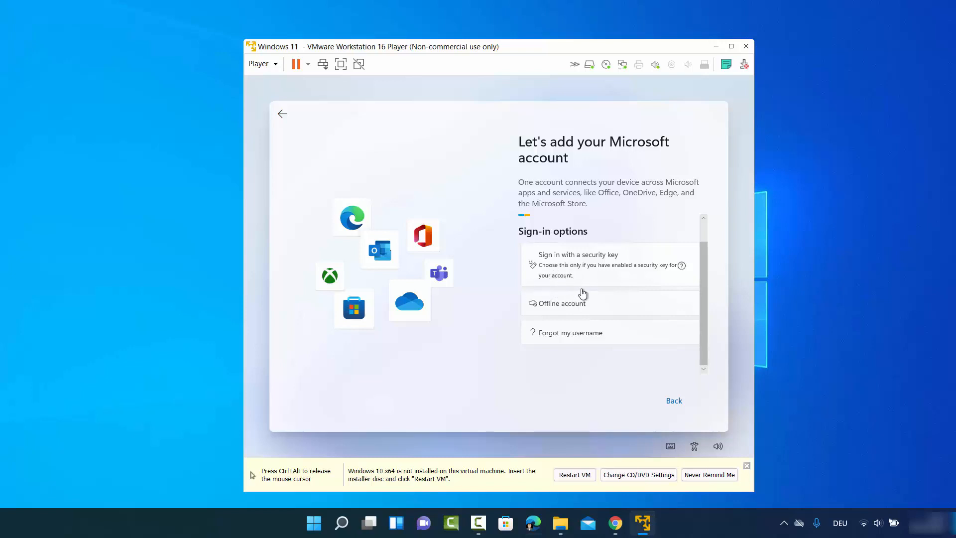
left_click(551, 305)
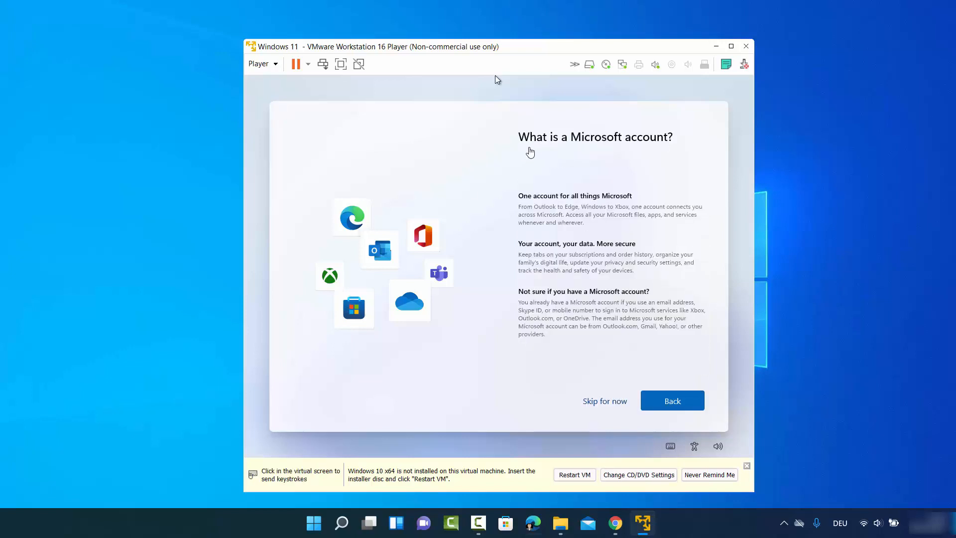
left_click(496, 78)
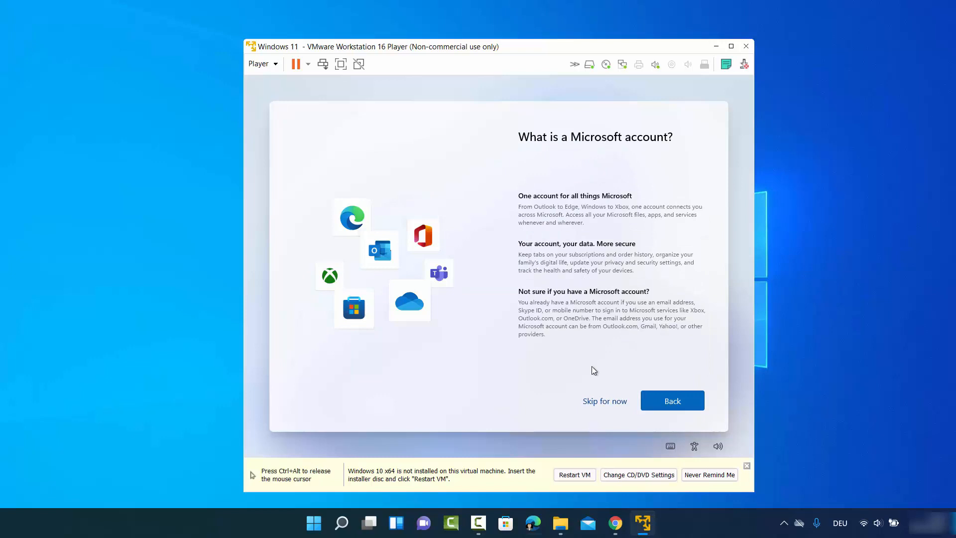
left_click(603, 401)
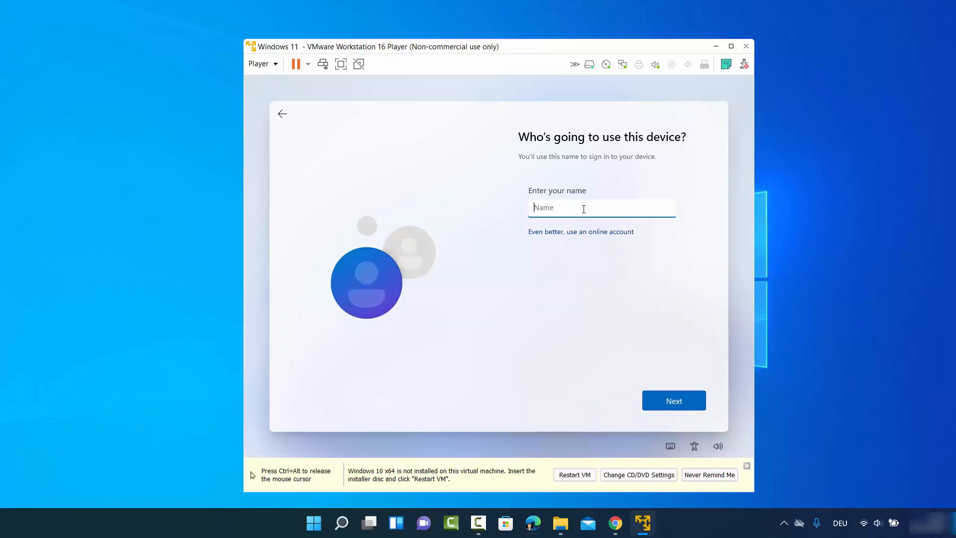
Step: Enter the local account's user name, then set and confirm its password
type("yogesh")
left_click(677, 400)
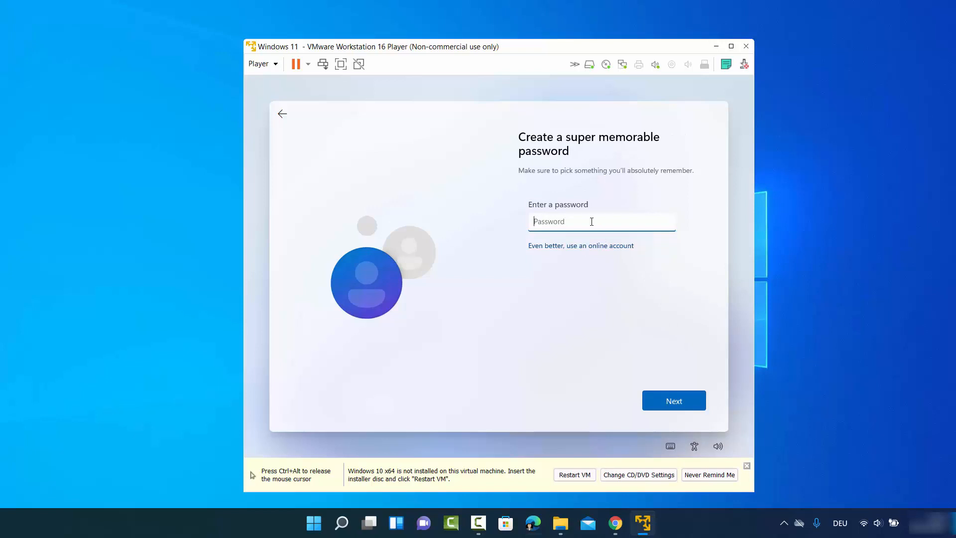
type("•••••••")
left_click(662, 398)
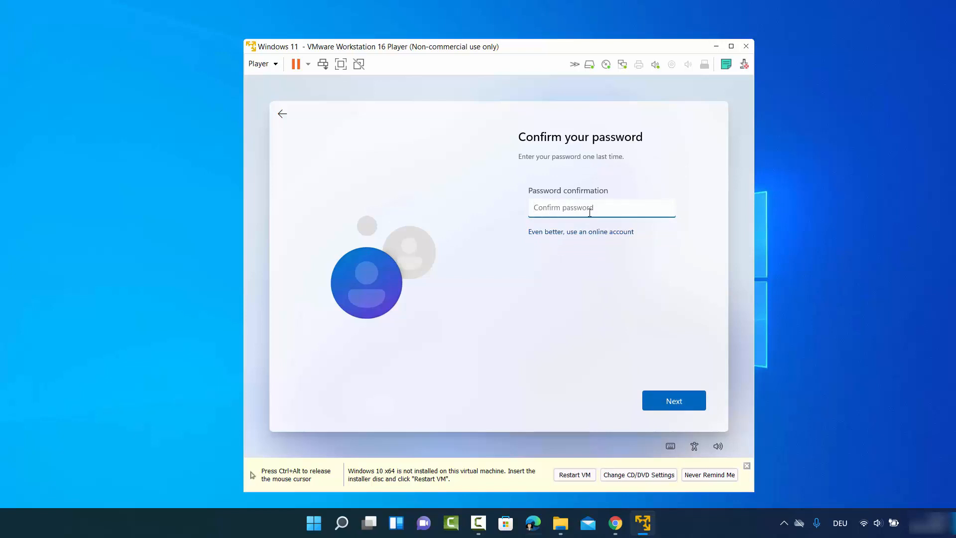
type("••••••")
left_click(669, 399)
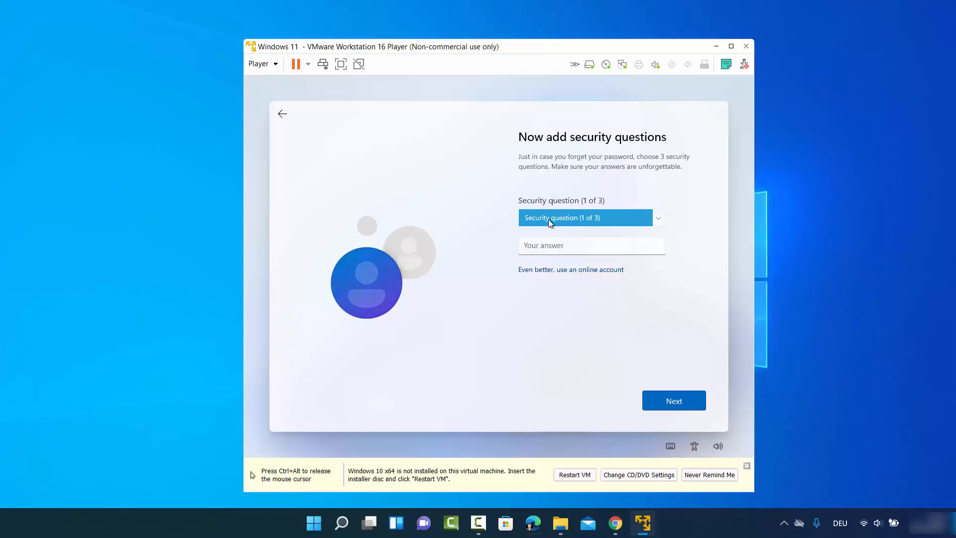
Step: Pick the first pet's name security question and enter its answer
left_click(563, 220)
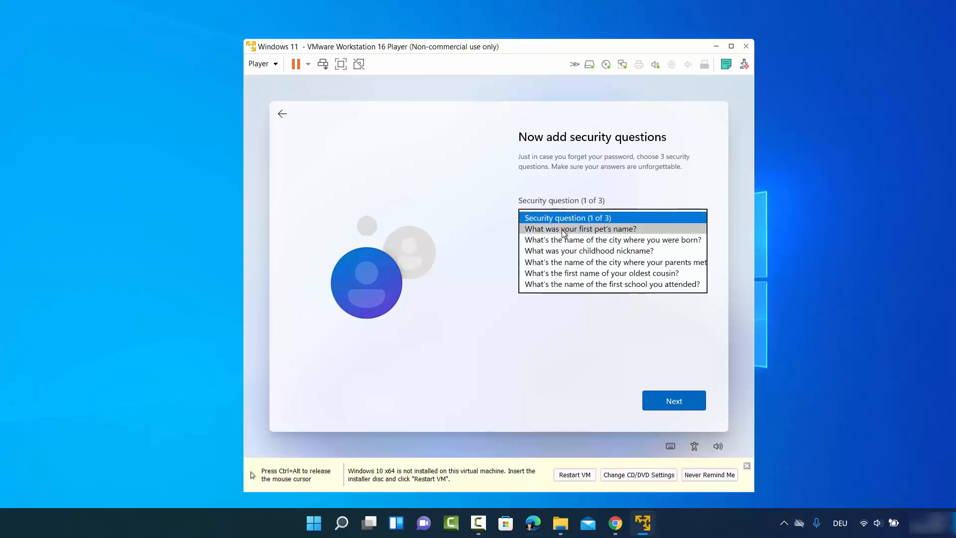
left_click(567, 230)
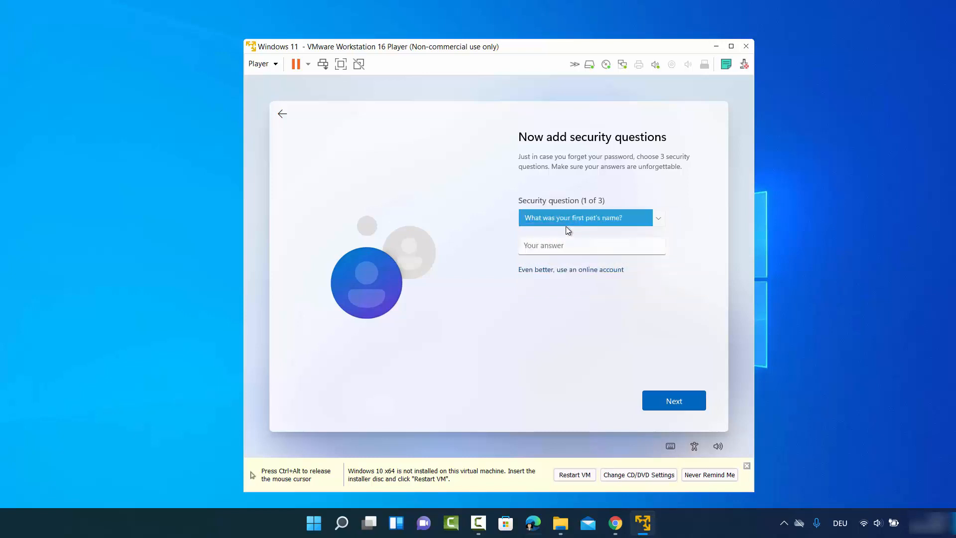
left_click(566, 243)
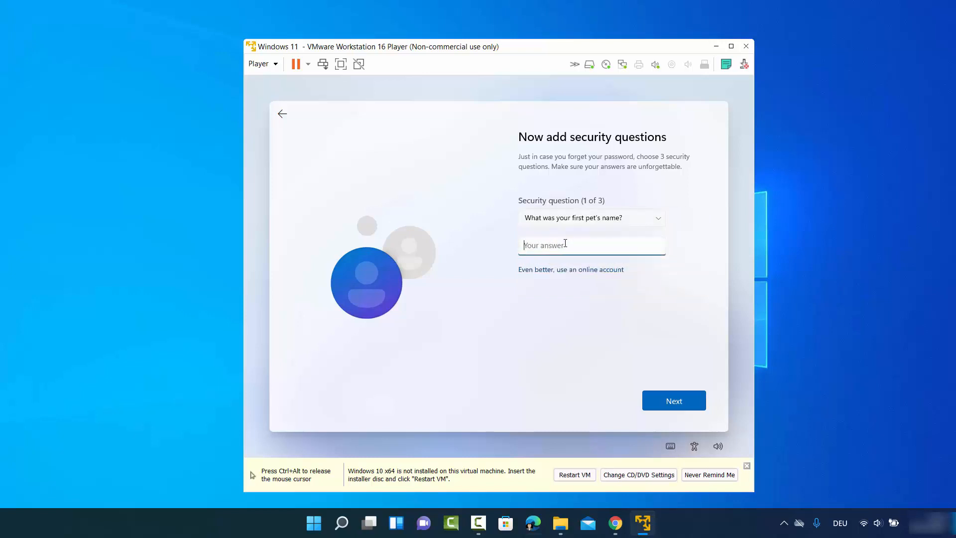
left_click(576, 313)
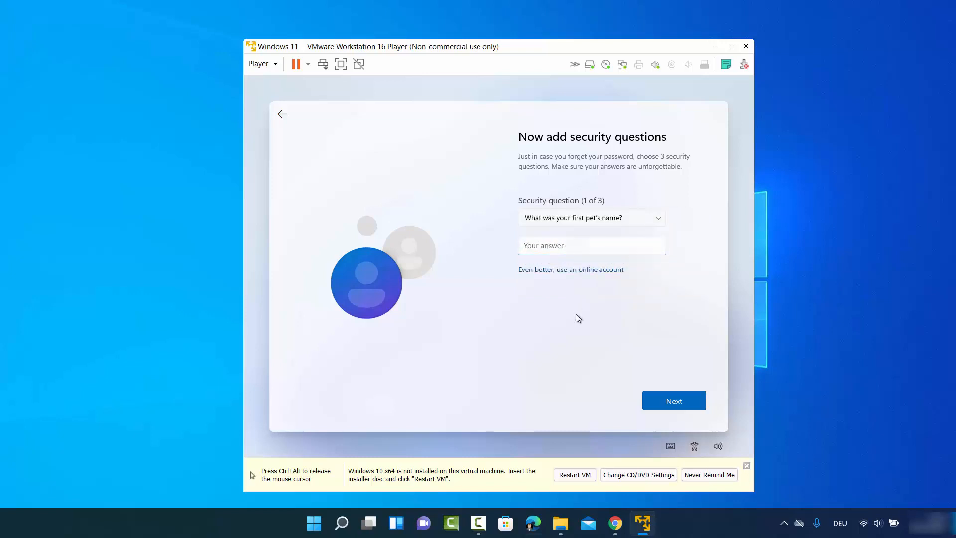
left_click(574, 246)
type("cd")
double_click(562, 248)
type("cb")
left_click(674, 400)
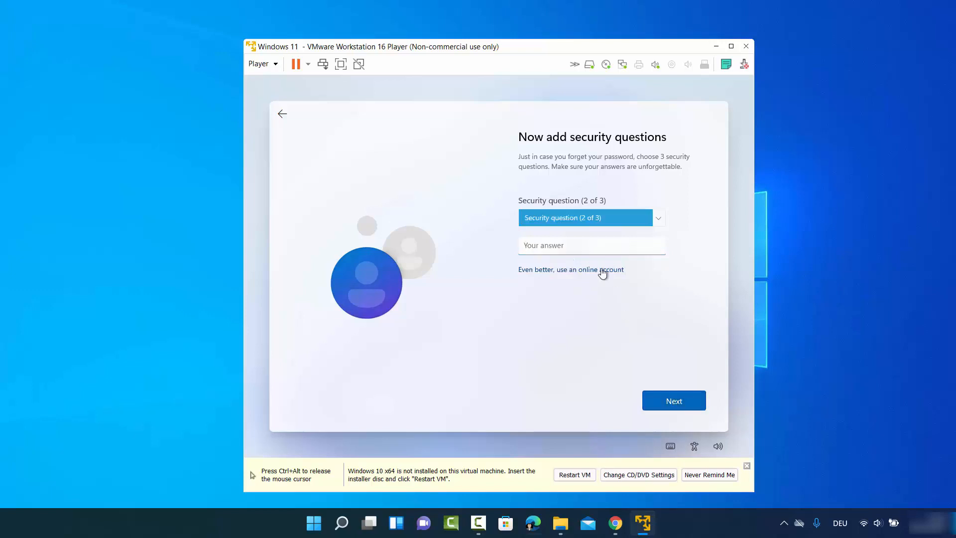
Step: Answer the birth city and parents-met city security questions
left_click(588, 224)
left_click(581, 229)
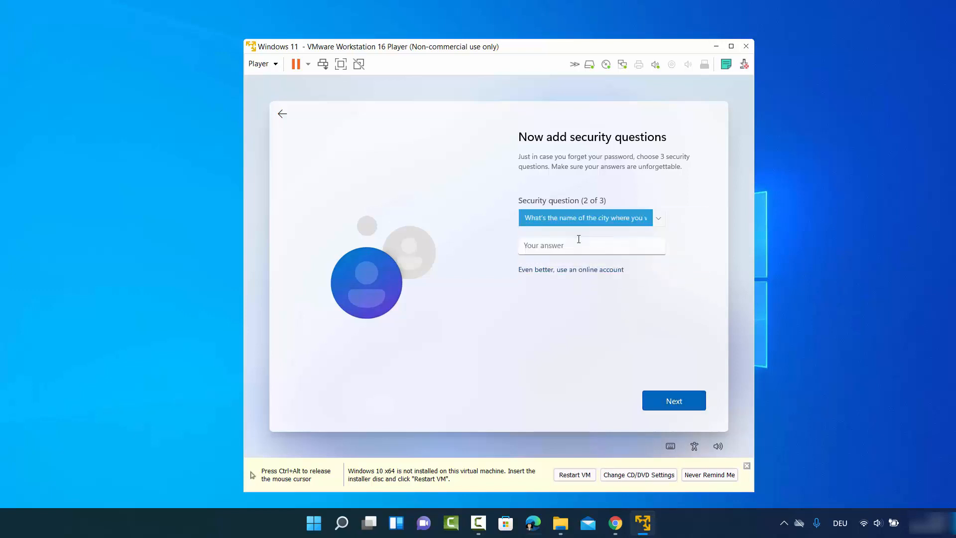
left_click(577, 245)
type("cb")
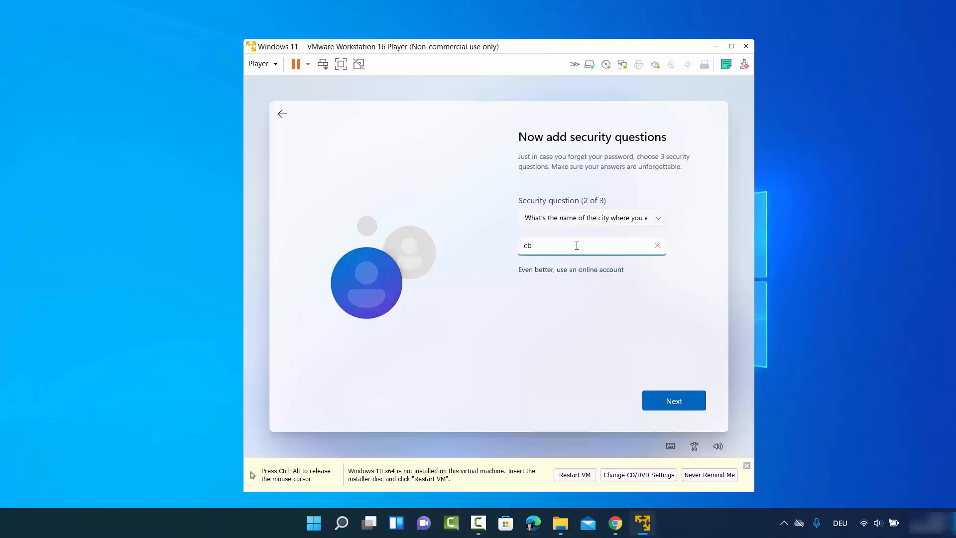
left_click(674, 401)
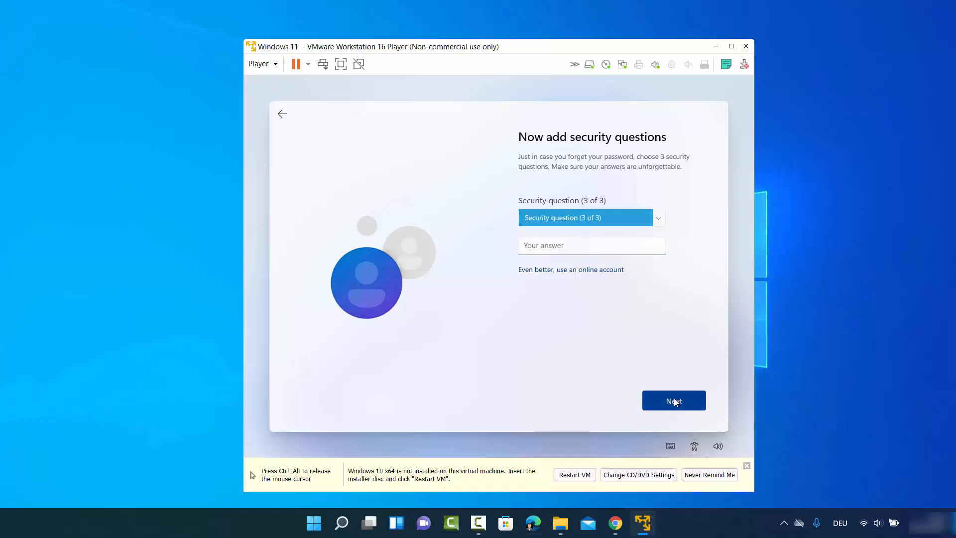
left_click(586, 225)
left_click(580, 241)
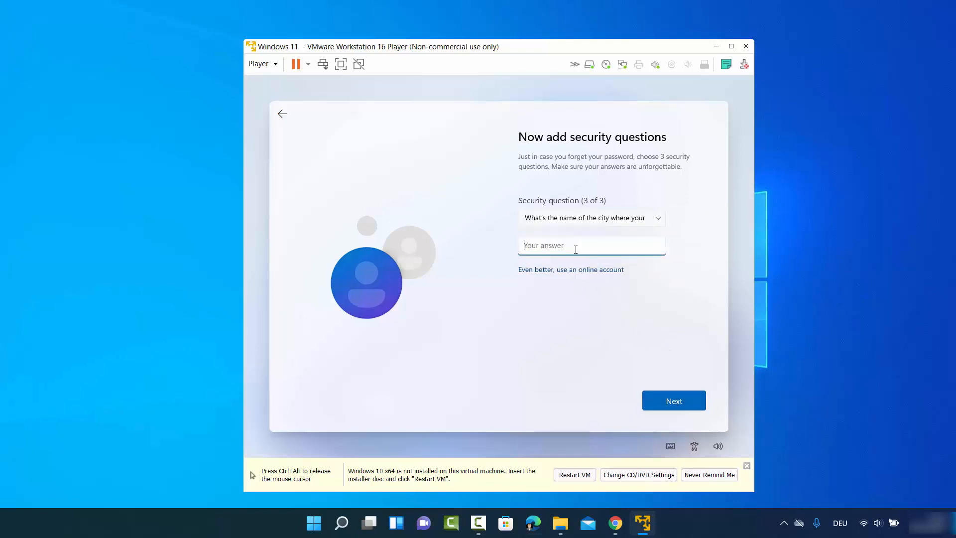
type("cb")
left_click(665, 395)
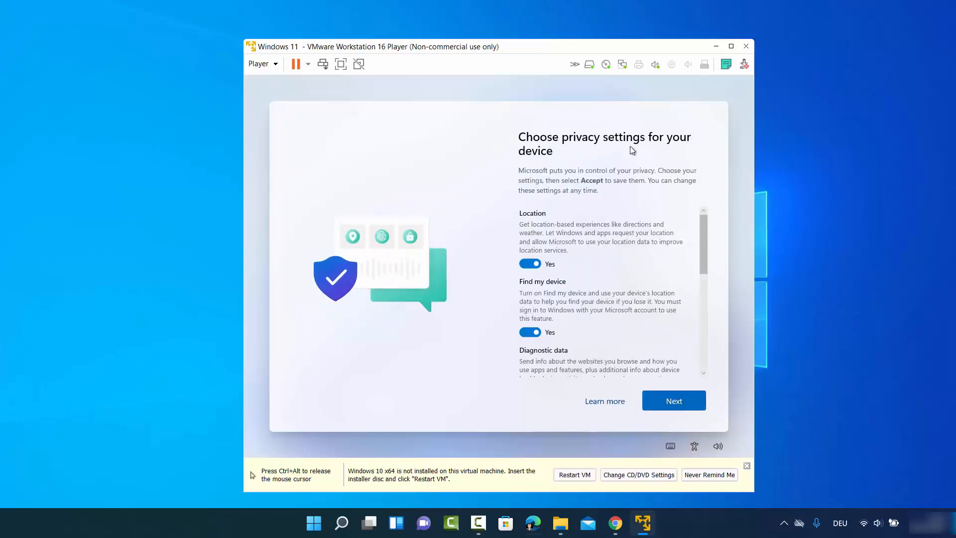
Step: Turn off Location and Find my device, and set Diagnostic data to Required only
scroll(551, 210, "down", 2)
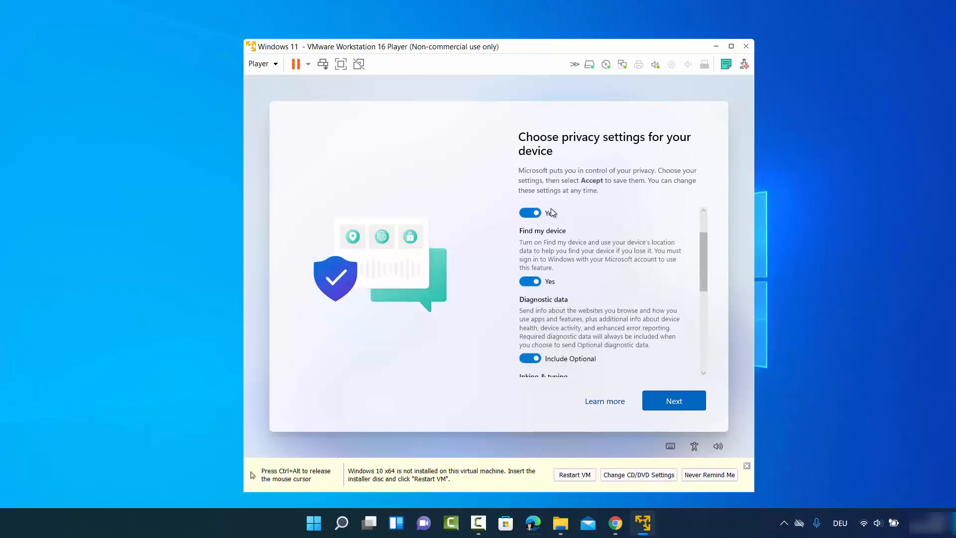
scroll(552, 213, "up", 2)
left_click(527, 258)
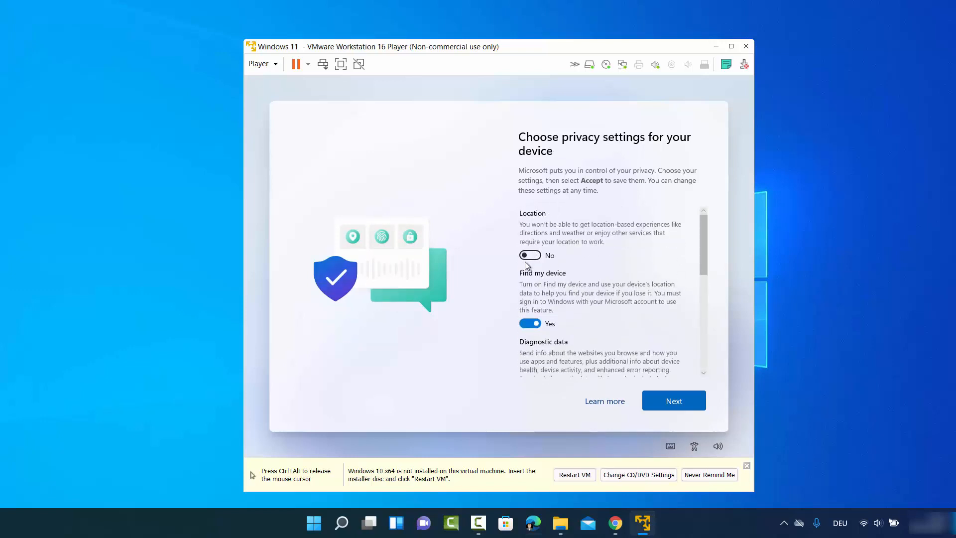
left_click(531, 324)
scroll(560, 287, "down", 1)
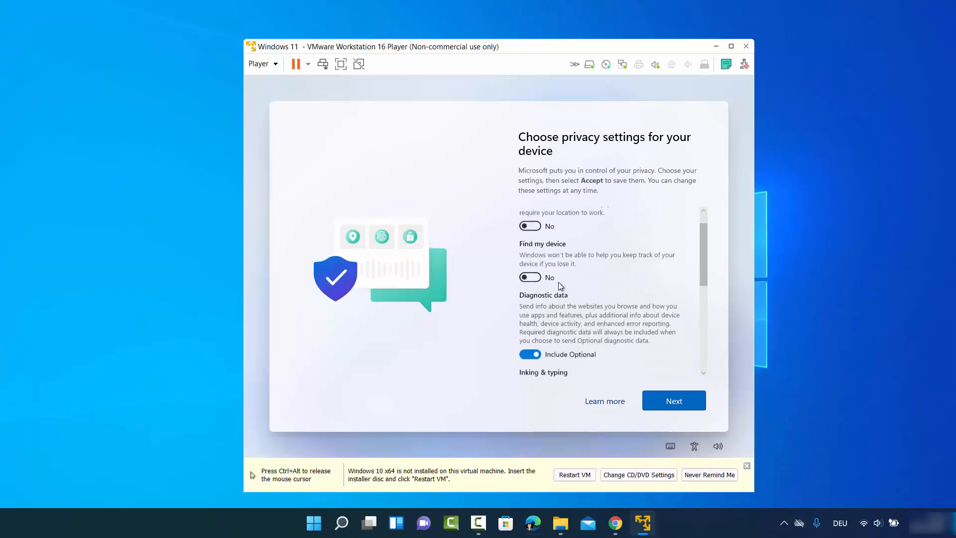
scroll(558, 281, "down", 1)
left_click(530, 333)
Step: Turn off Inking & typing, Tailored experiences and Advertising ID, then accept the privacy settings
scroll(543, 271, "down", 2)
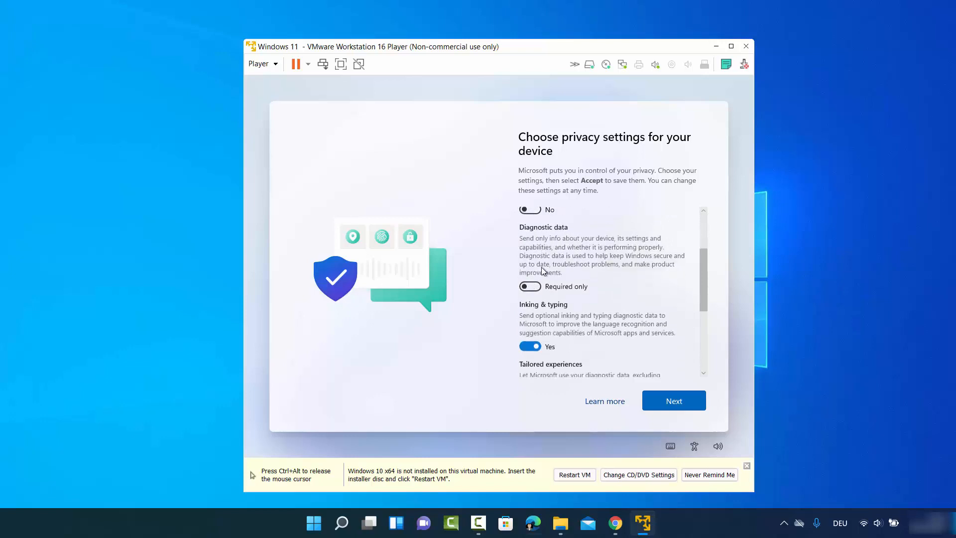
left_click(531, 340)
scroll(558, 304, "down", 1)
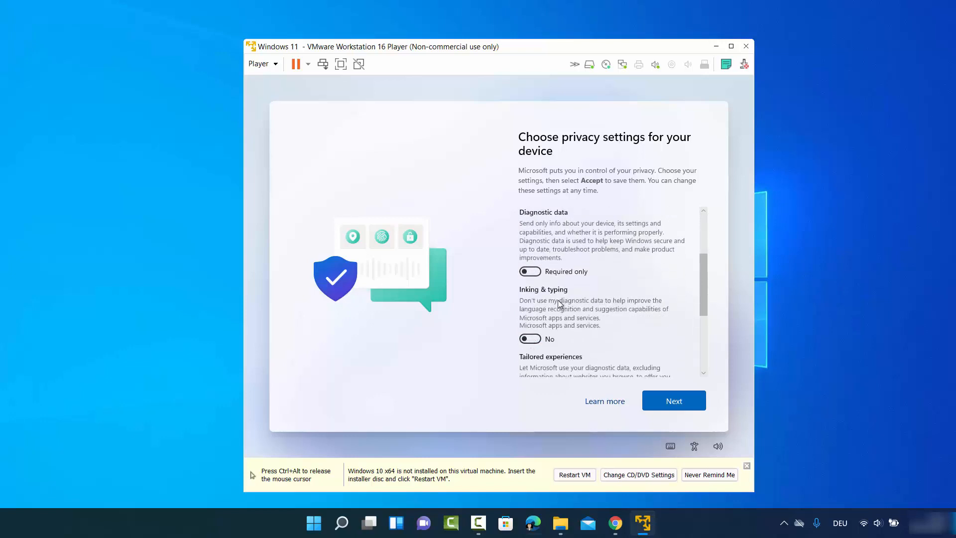
scroll(560, 303, "down", 3)
left_click(531, 316)
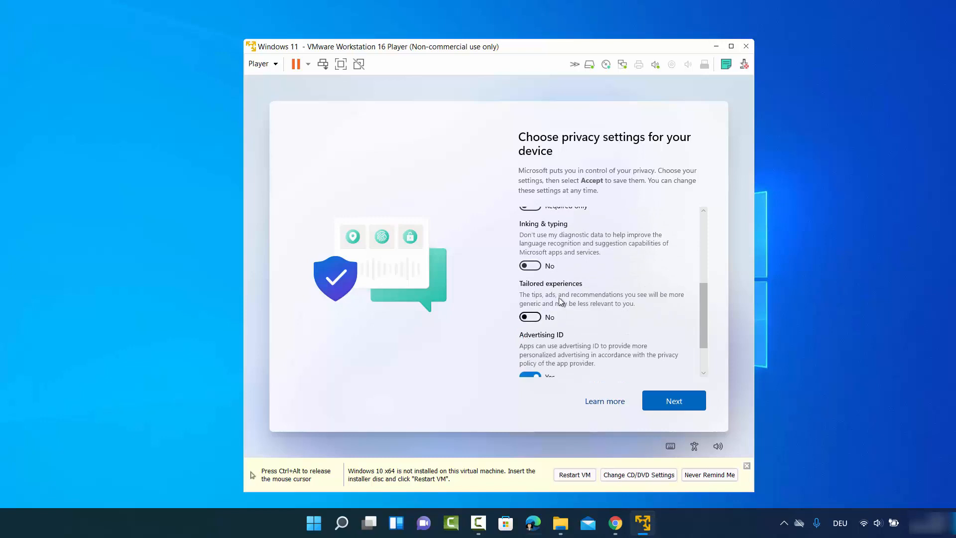
scroll(560, 299, "down", 2)
left_click(529, 329)
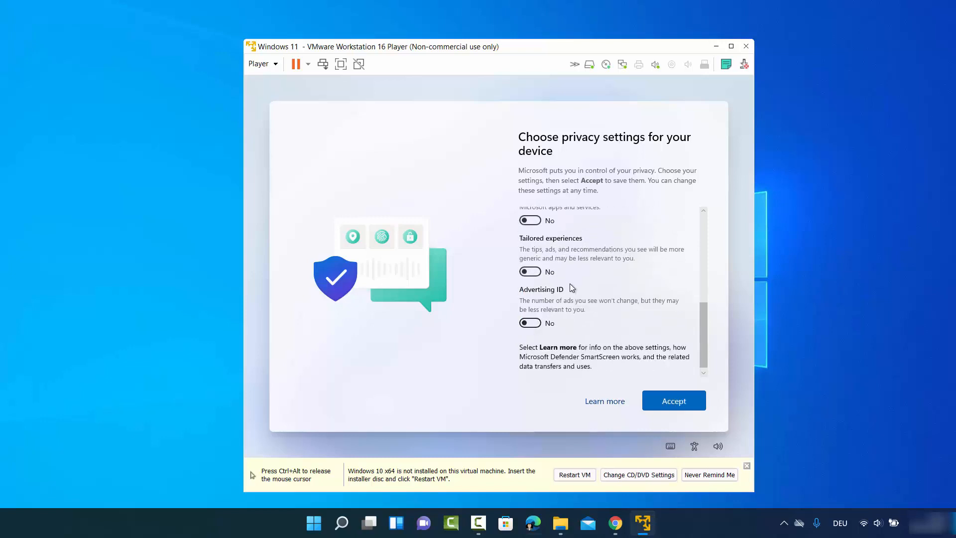
scroll(570, 285, "up", 4)
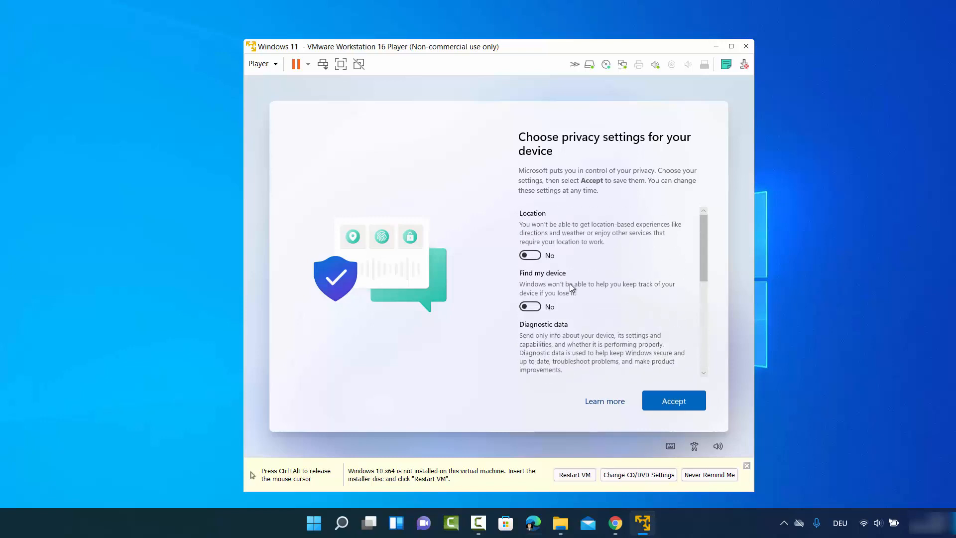
scroll(570, 283, "down", 6)
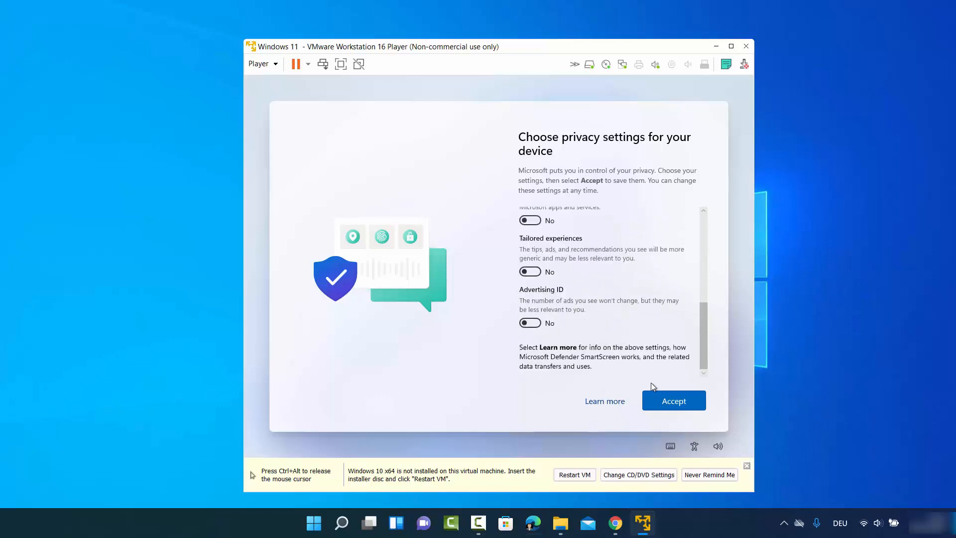
left_click(663, 402)
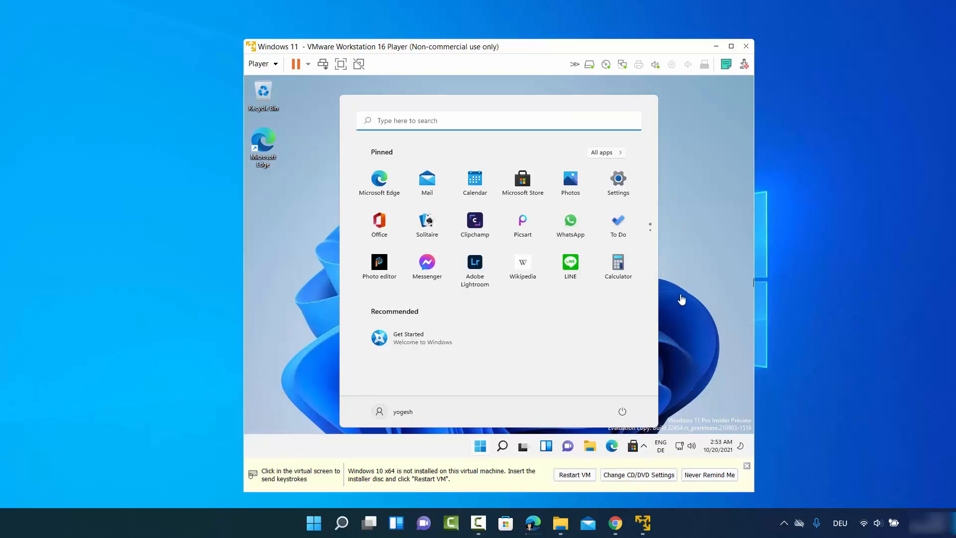
Step: Close the Start menu on the new Windows 11 desktop and maximize the player window
left_click(686, 289)
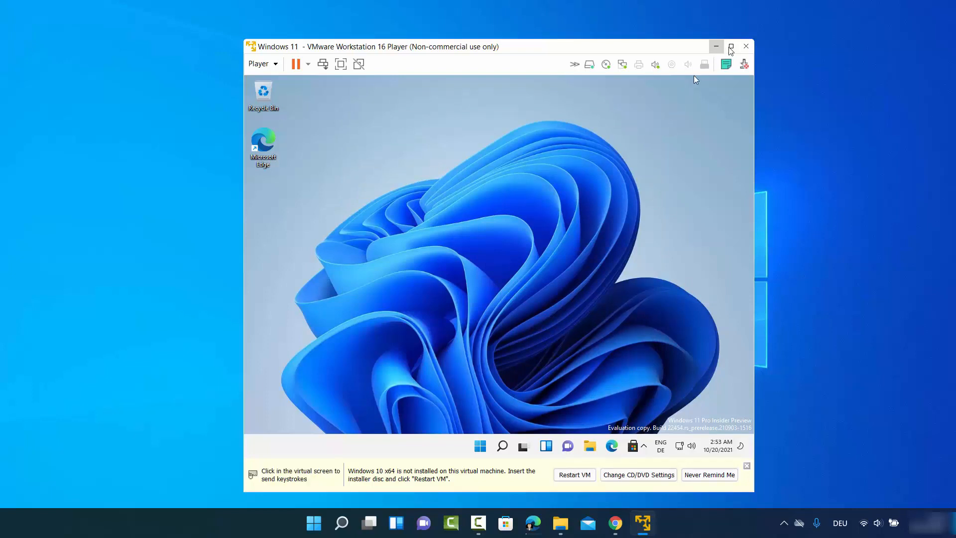
mouse_move(731, 50)
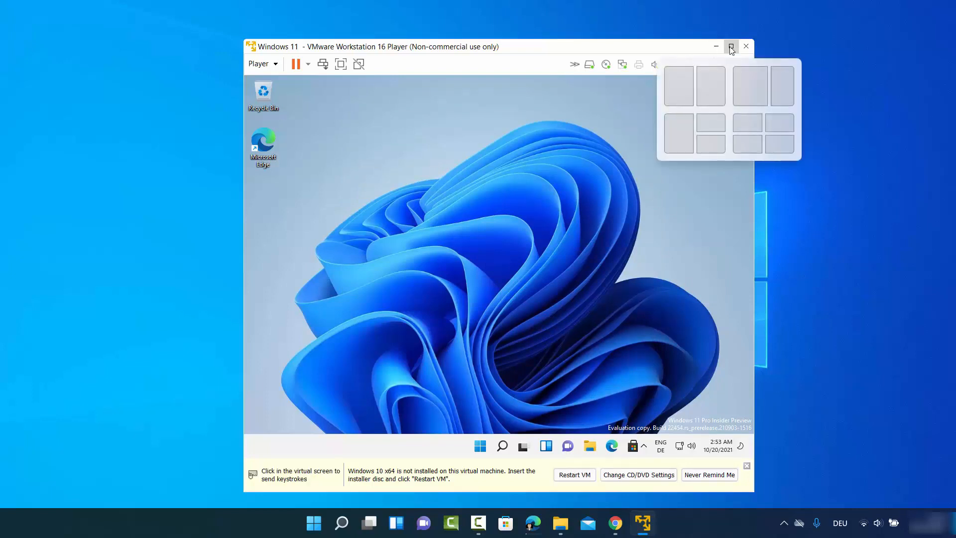
left_click(731, 48)
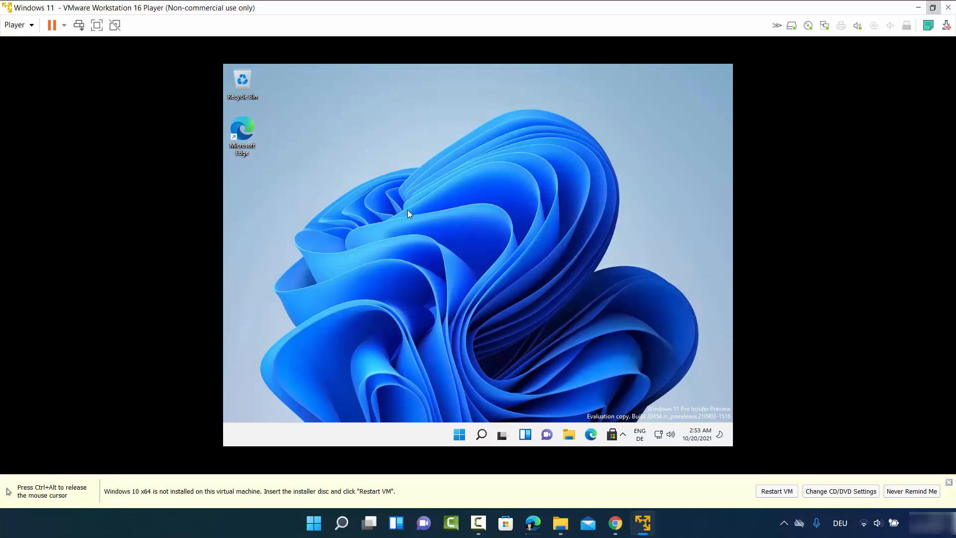
Step: Mount the VMware Tools installer disc via Player > Manage > Install VMware Tools
left_click(32, 31)
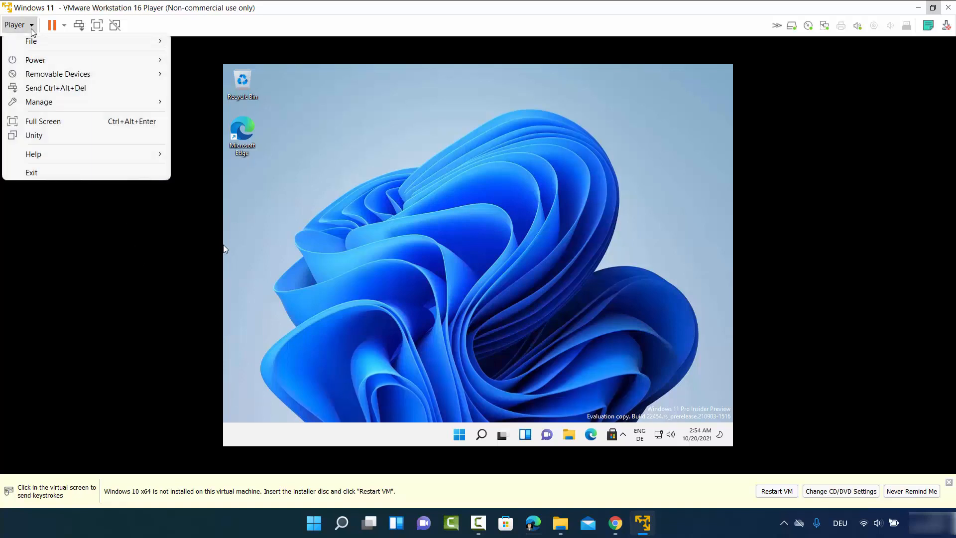
mouse_move(73, 105)
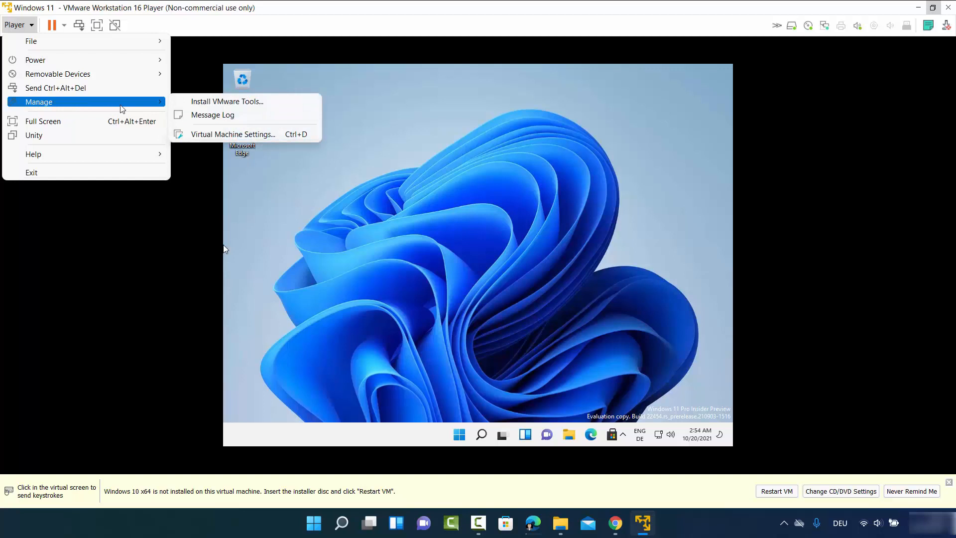
left_click(212, 101)
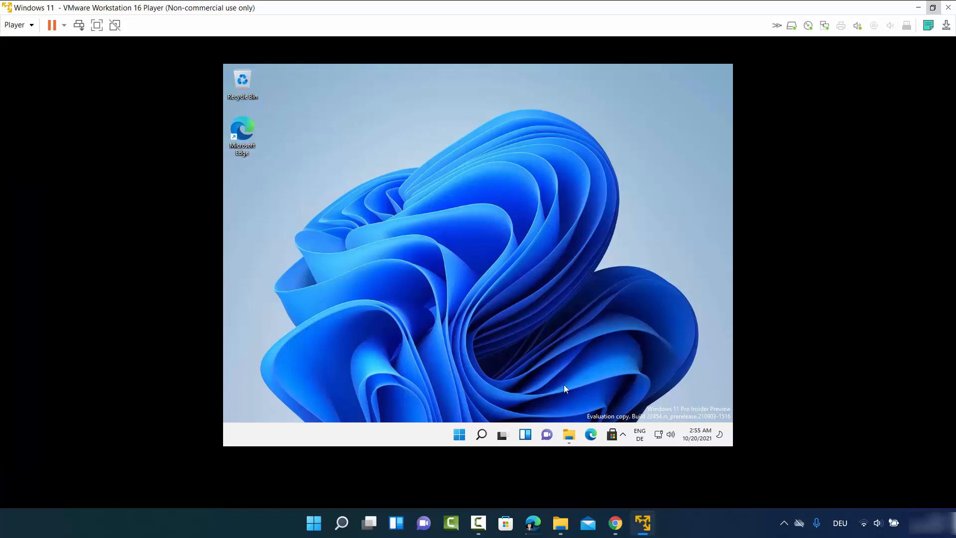
Step: Run setup64 from the DVD Drive (D:) in the guest's File Explorer
left_click(570, 435)
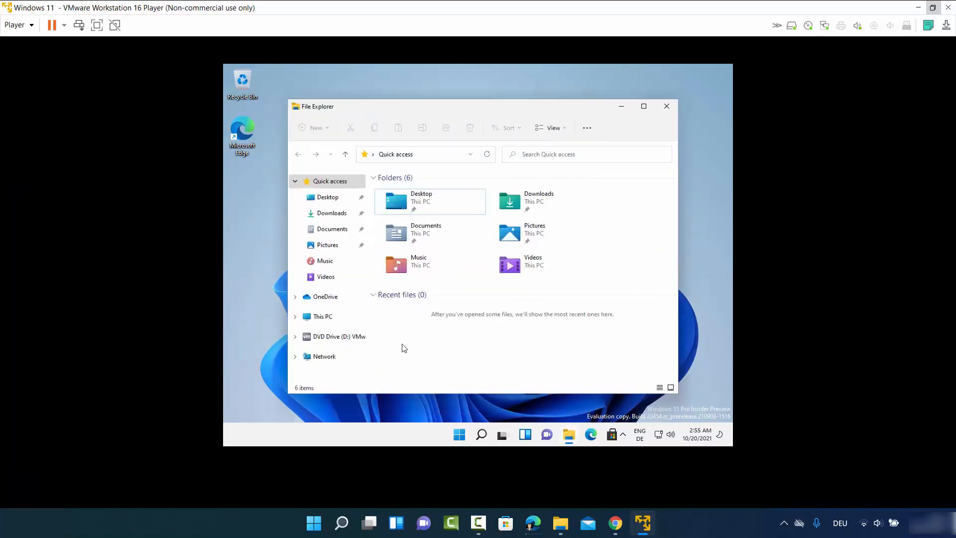
left_click(324, 323)
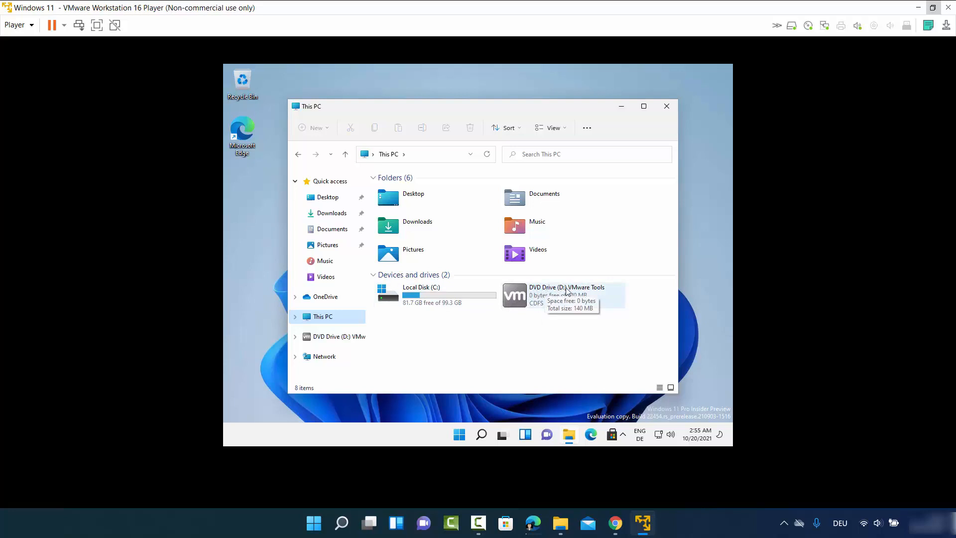
double_click(542, 298)
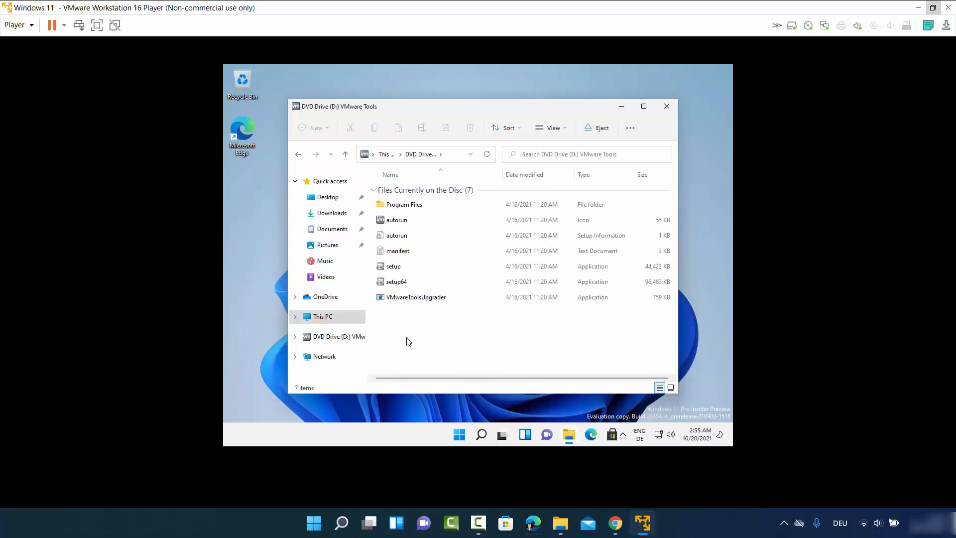
left_click(398, 287)
double_click(398, 284)
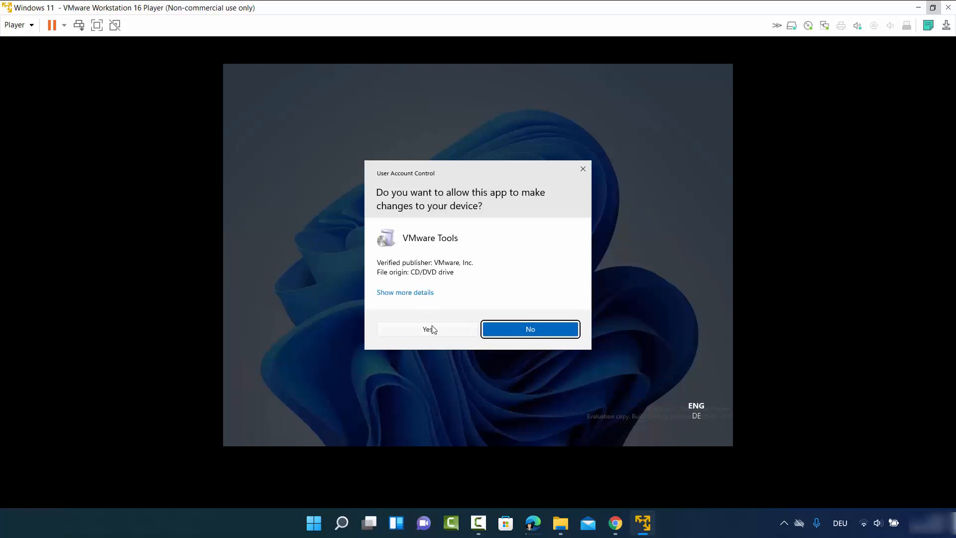
Step: Install VMware Tools with the Complete setup type and restart the guest to apply it
left_click(428, 330)
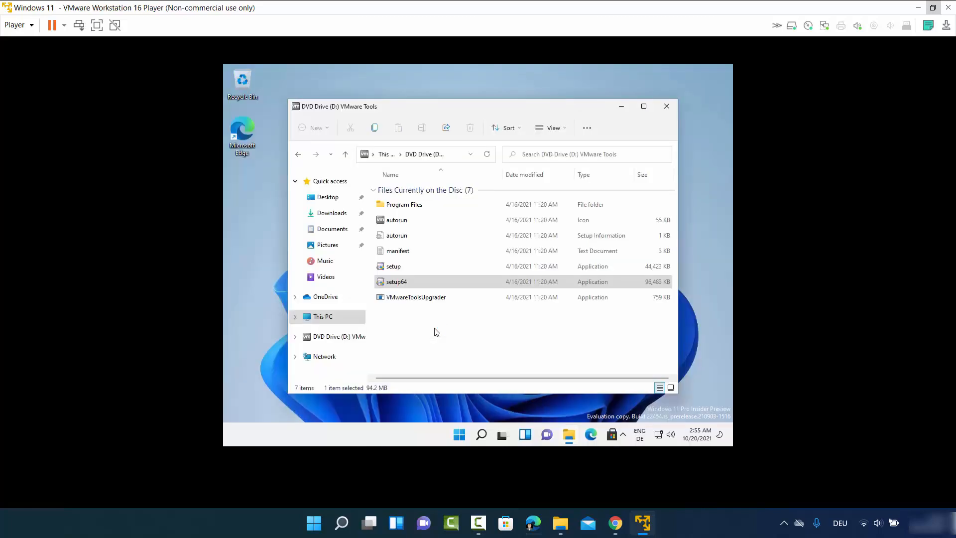
left_click(621, 110)
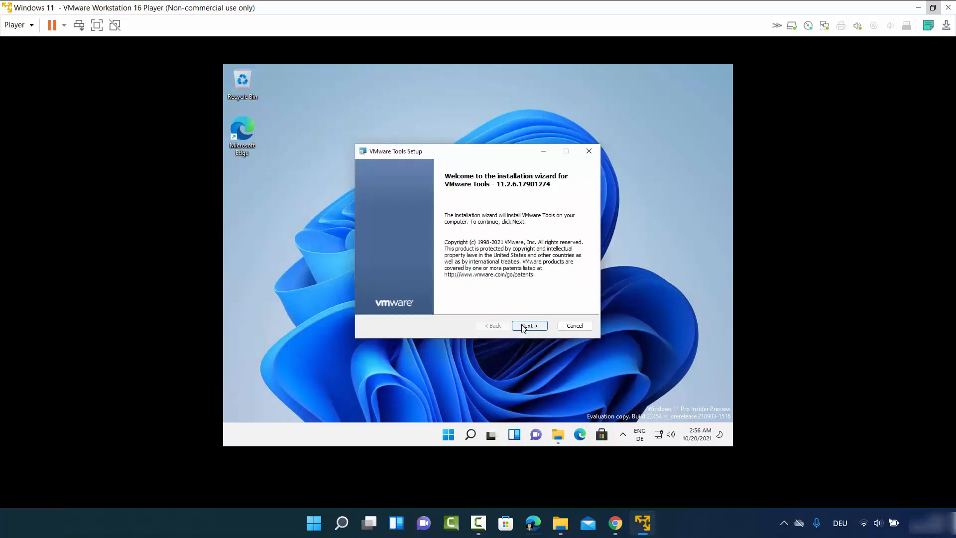
left_click(523, 327)
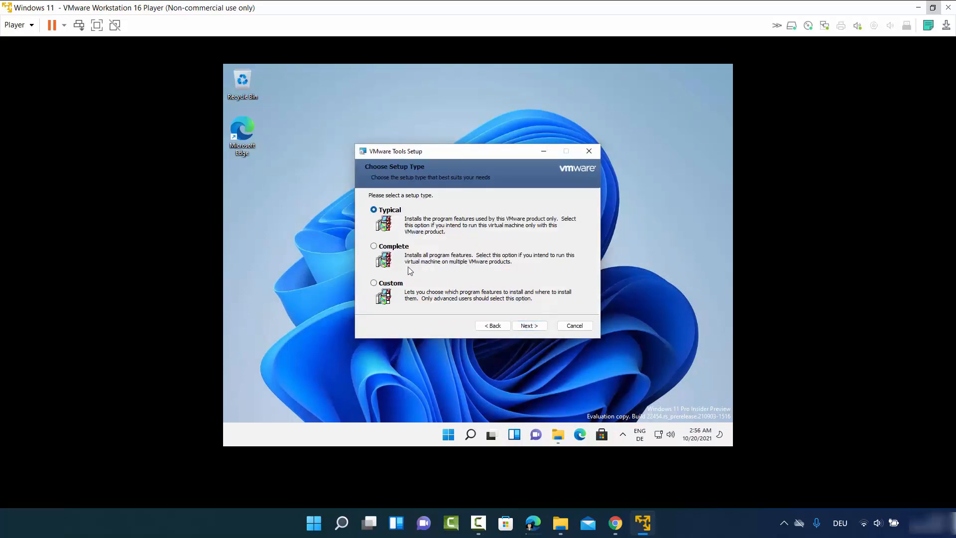
left_click(374, 247)
left_click(530, 328)
left_click(530, 327)
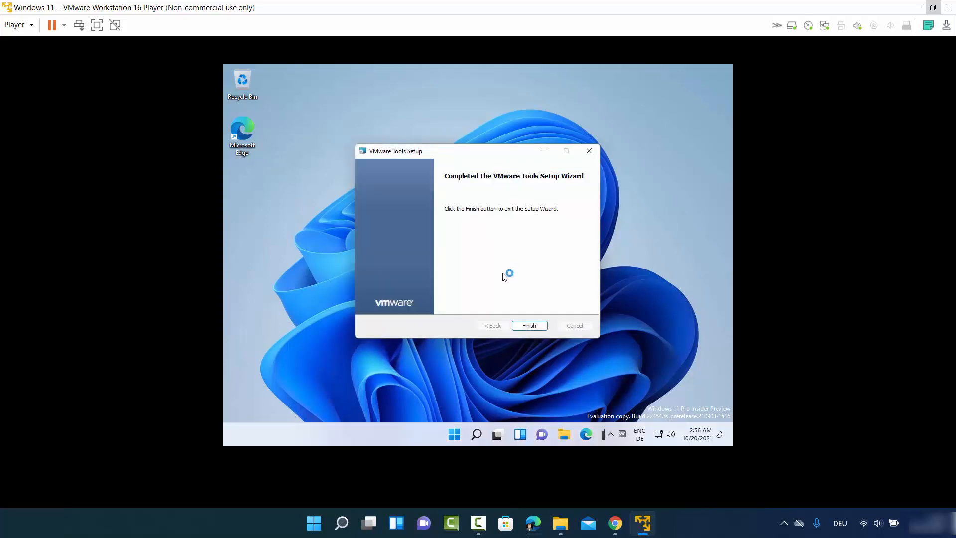
left_click(525, 324)
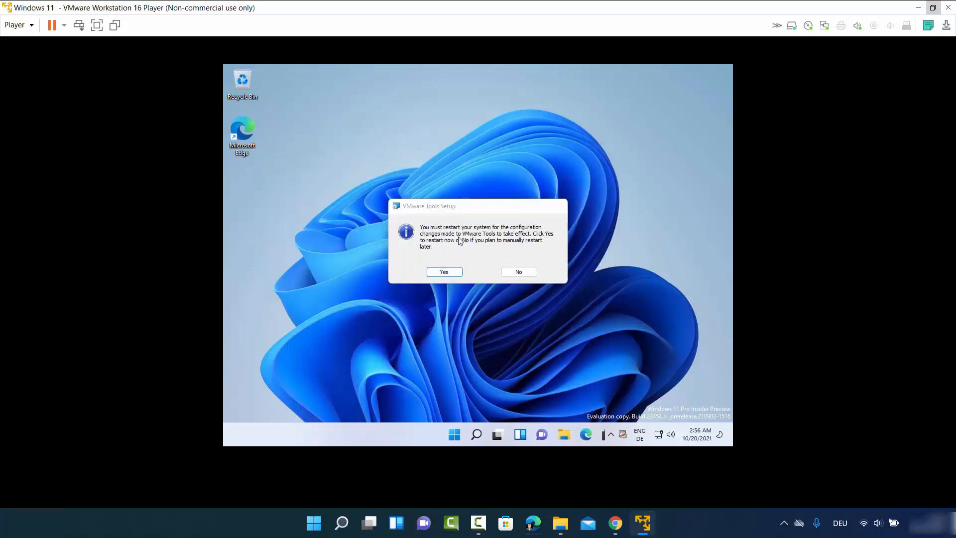
left_click(448, 271)
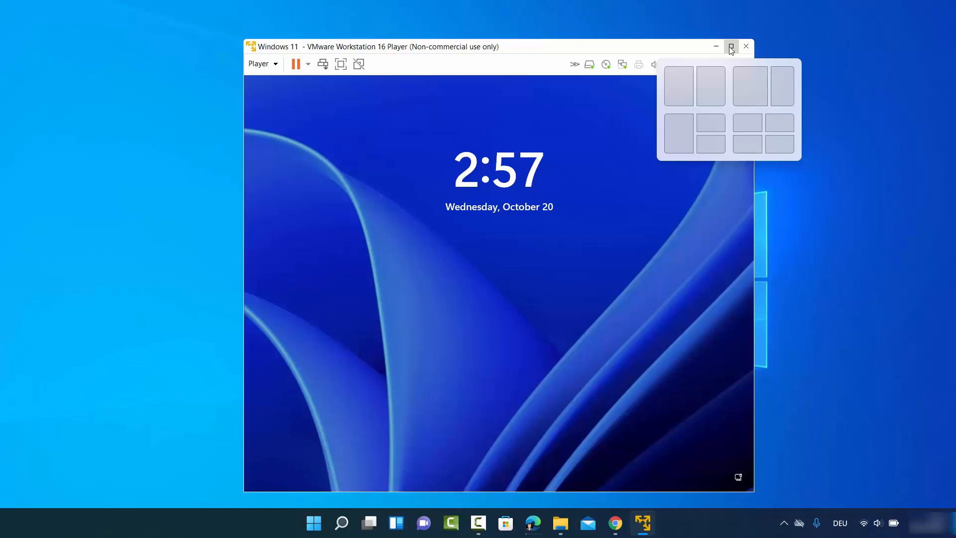
Step: Maximize the player window and sign in to the local account with its password
left_click(732, 46)
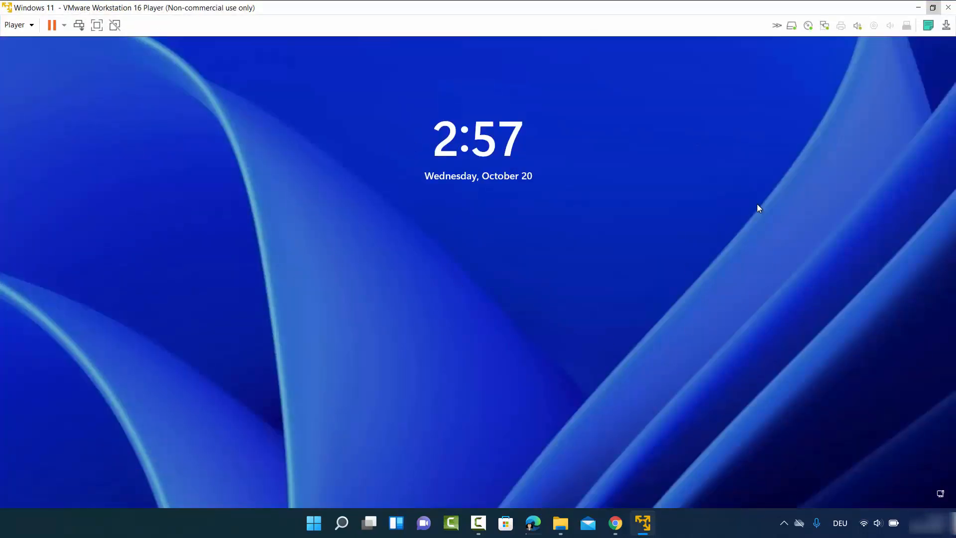
left_click(559, 371)
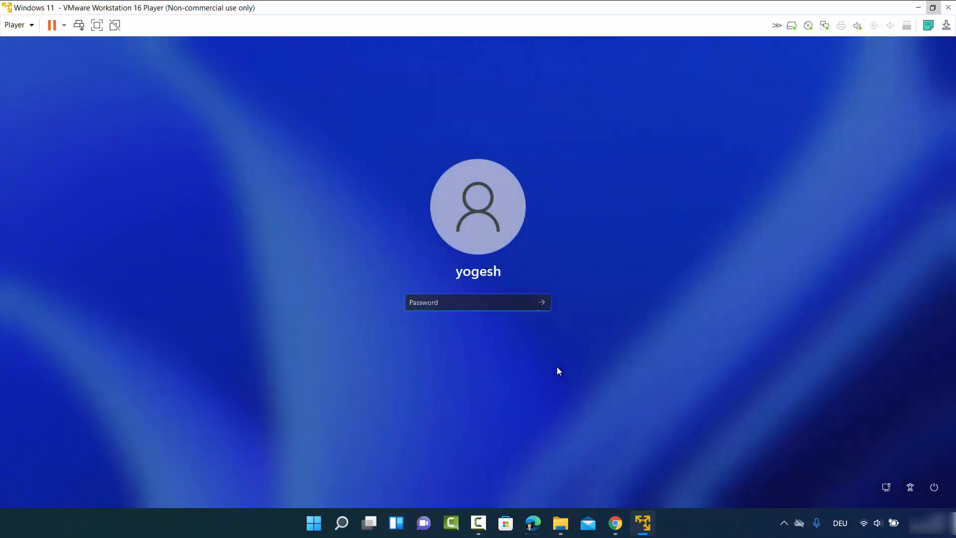
type("******")
key("Return")
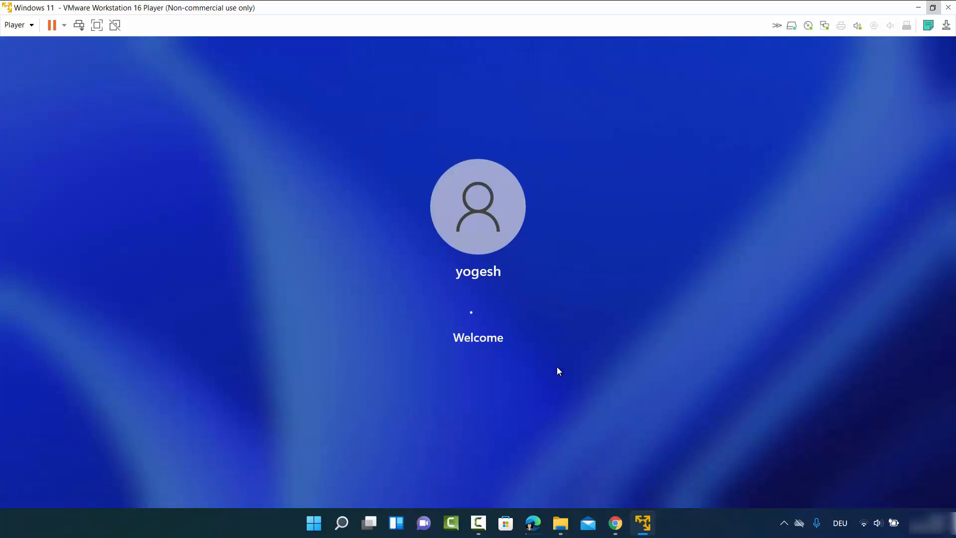